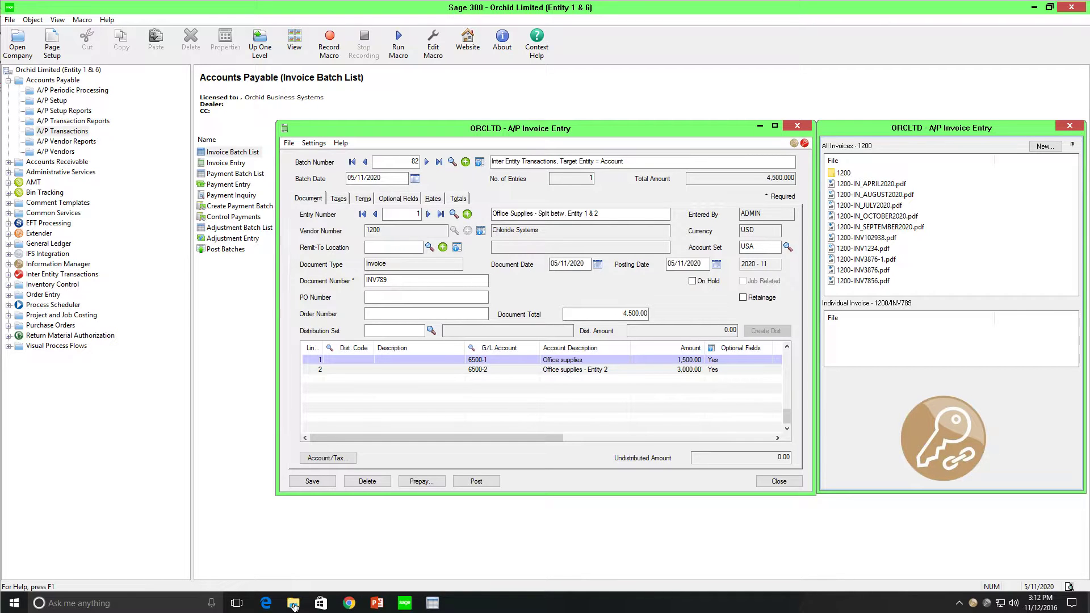
Attach the scanned invoice PDF to INV789 and post A/P batch 82
click(294, 605)
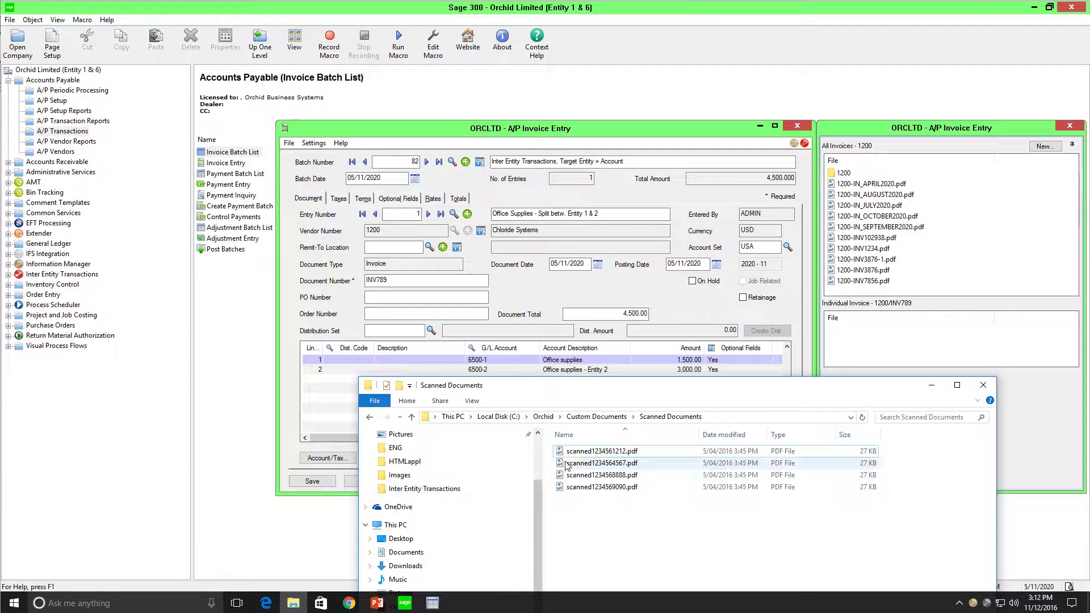
drag(575, 459, 884, 352)
drag(885, 353, 884, 353)
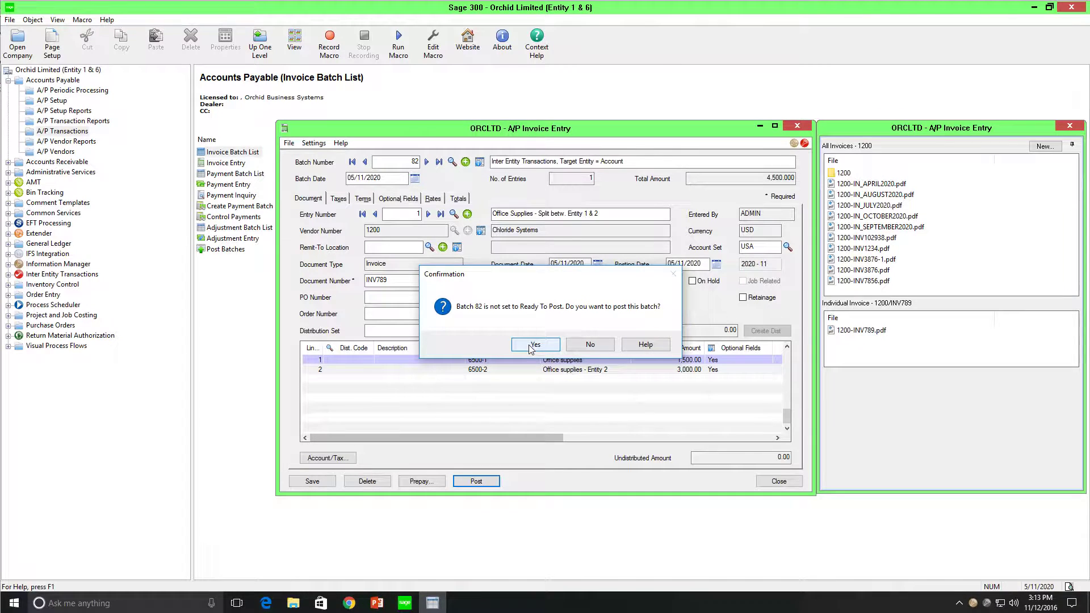
click(532, 346)
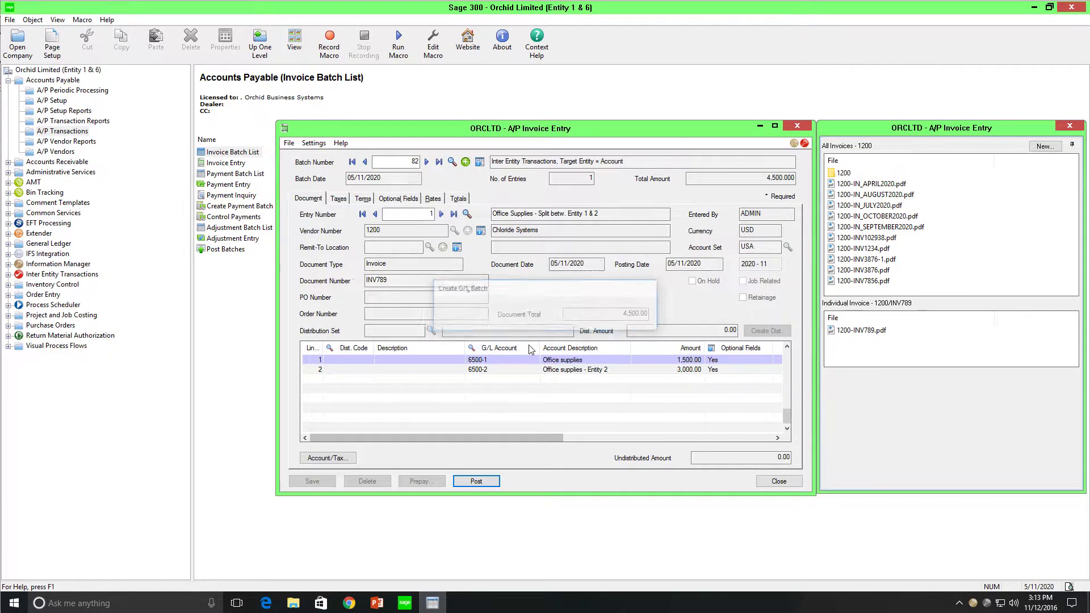
click(529, 331)
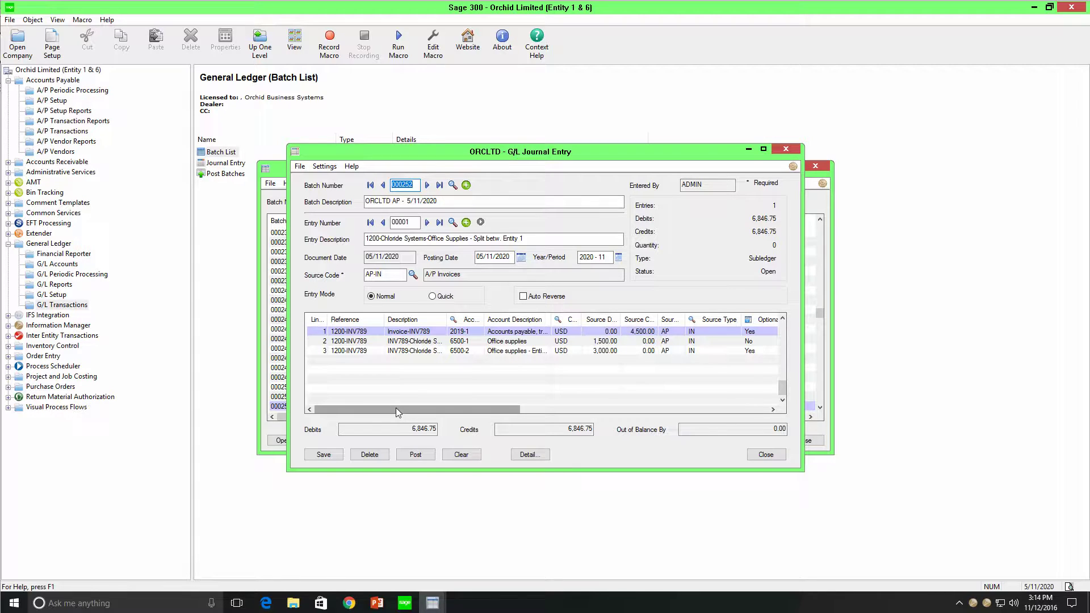
Post G/L batch 000252, acknowledging the posting sequence 90 message
click(410, 456)
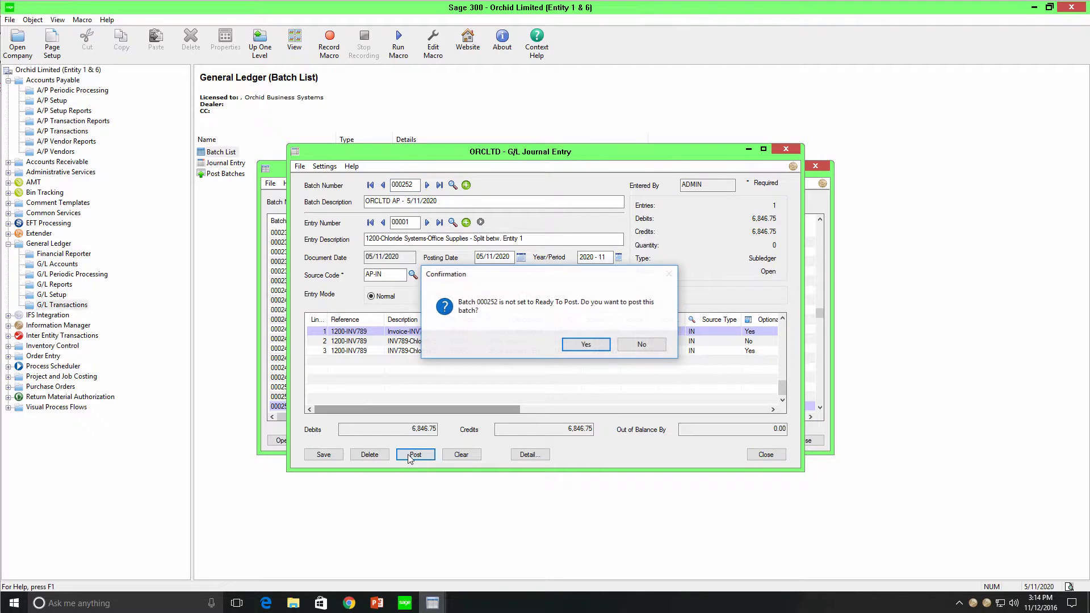
click(572, 346)
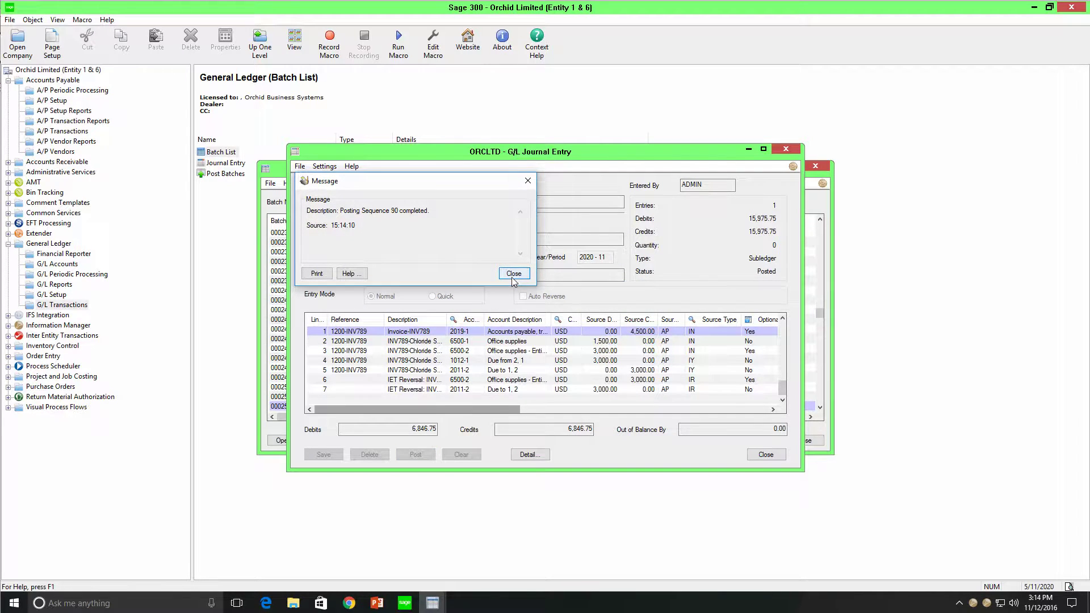
click(513, 275)
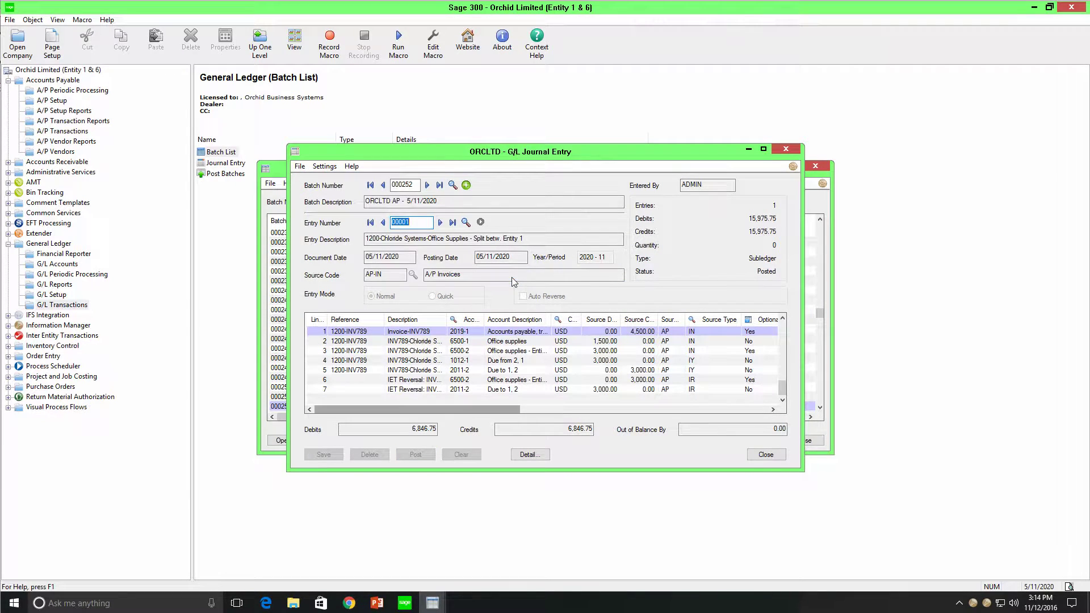
Review the generated Due from 2, 1, Due to 1, 2 and IET Reversal lines
click(503, 362)
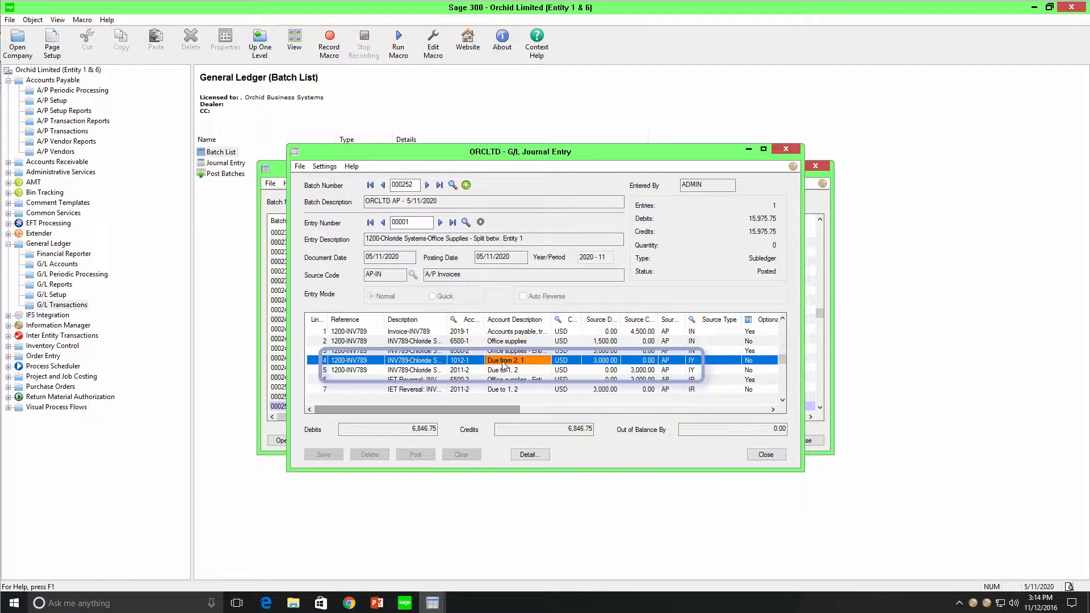
click(501, 371)
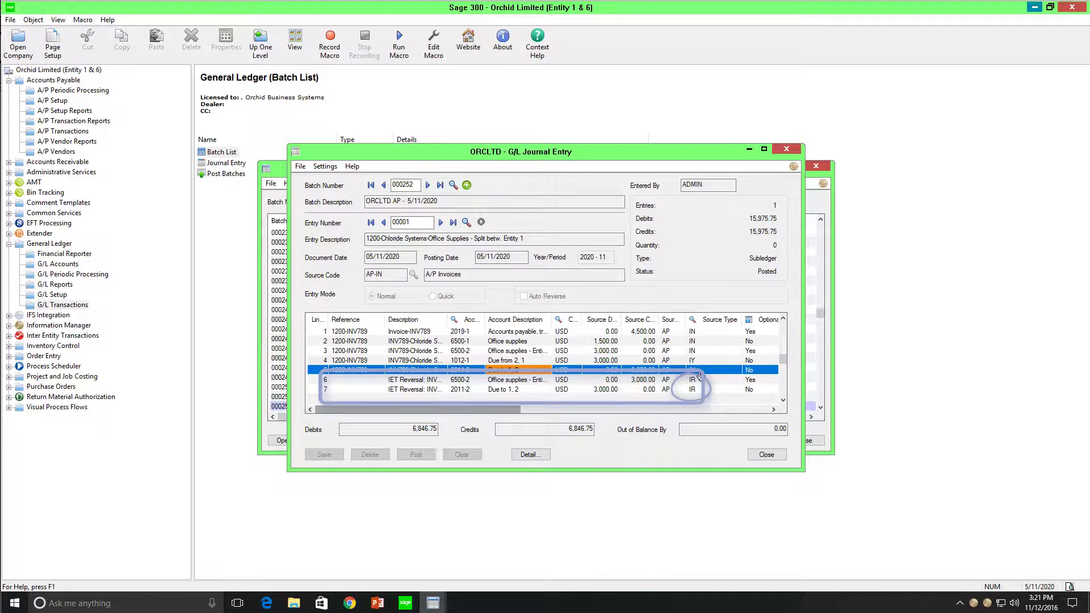
click(698, 392)
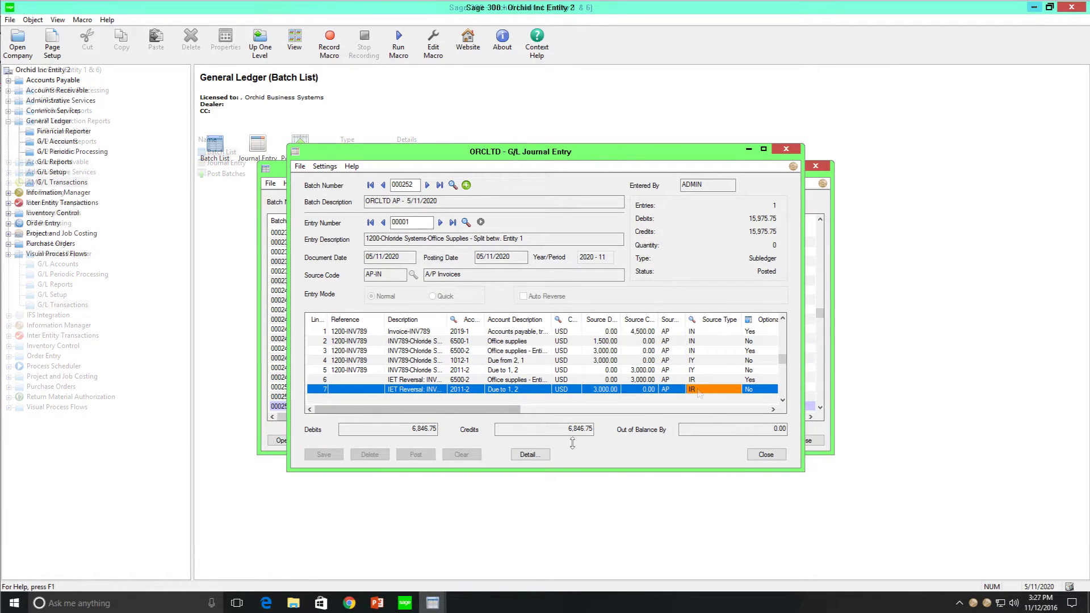
Switch to Orchid Inc Entity 2 and open G/L batch 000232 from the Batch List
click(405, 603)
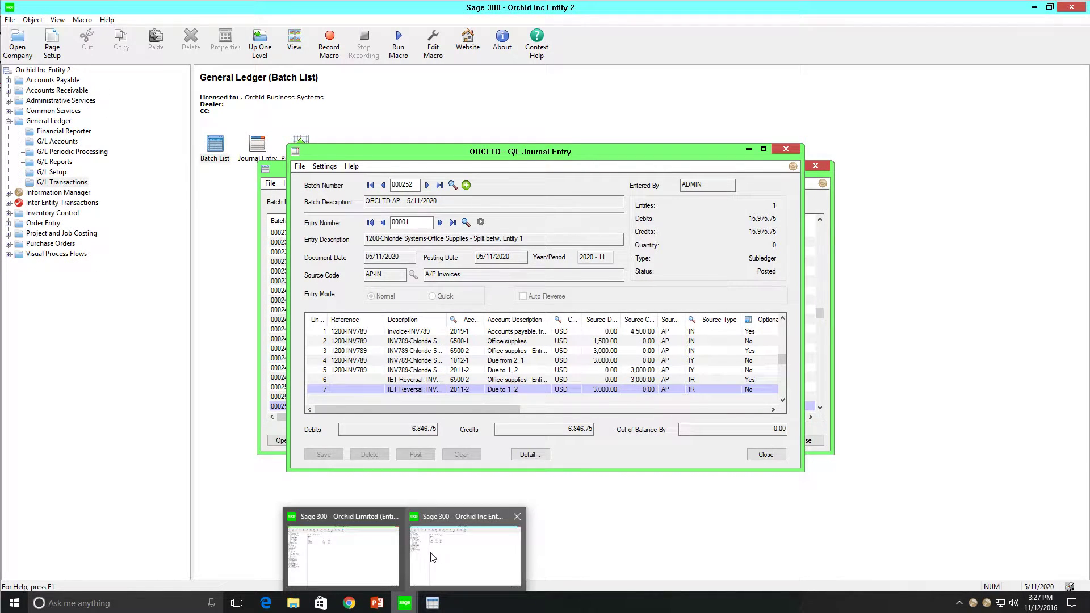
click(431, 557)
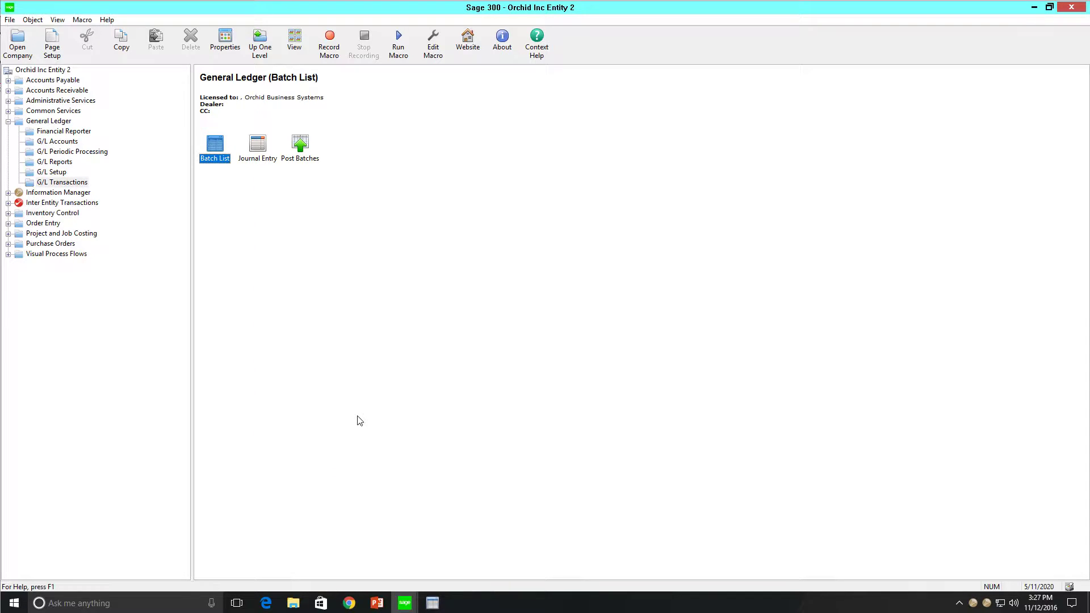
double_click(215, 151)
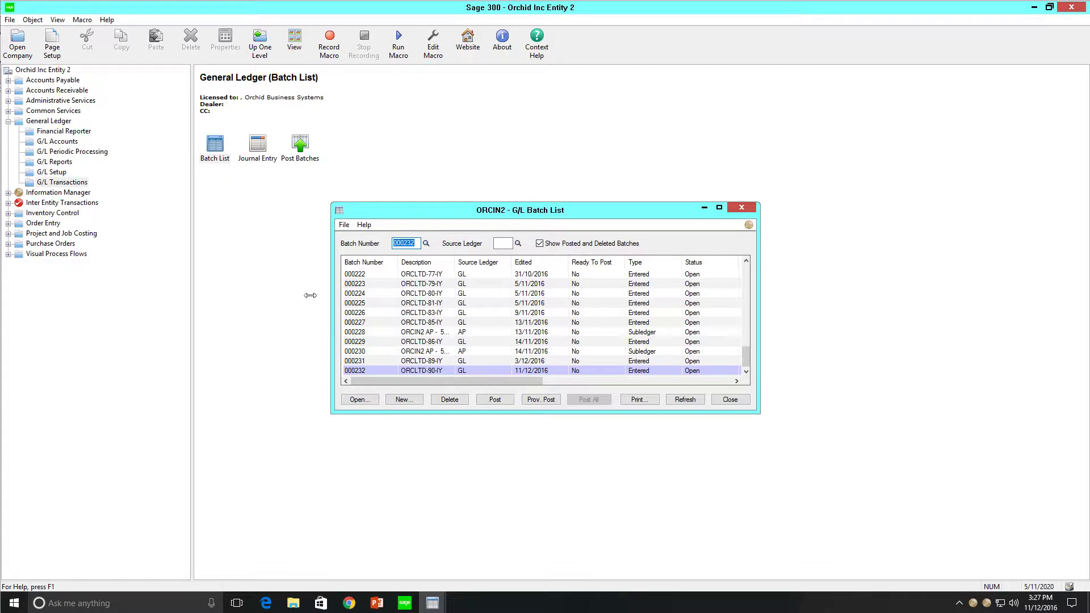
double_click(418, 371)
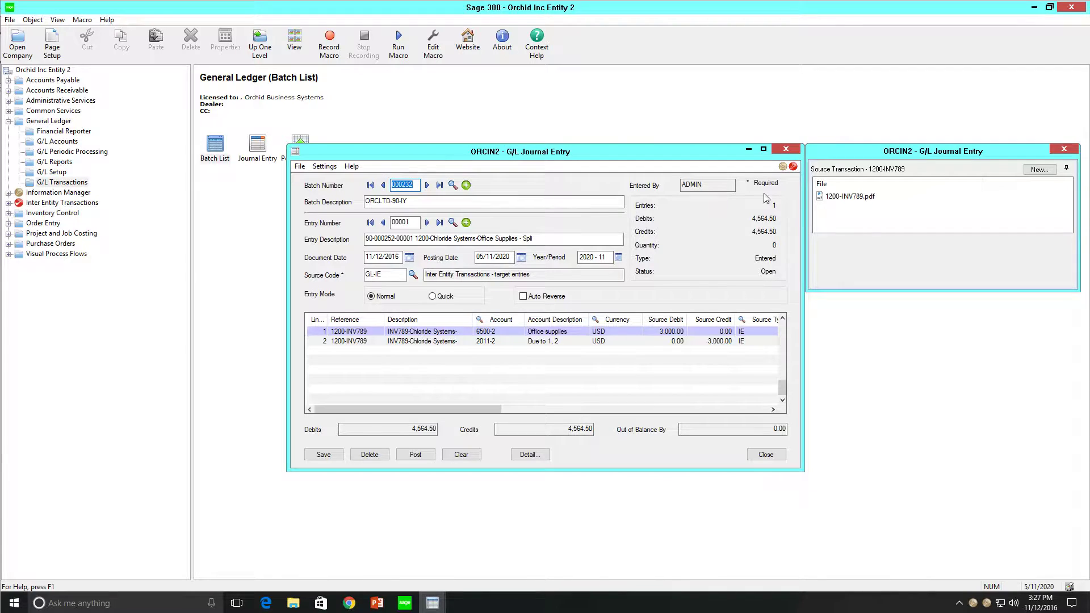
mouse_move(854, 179)
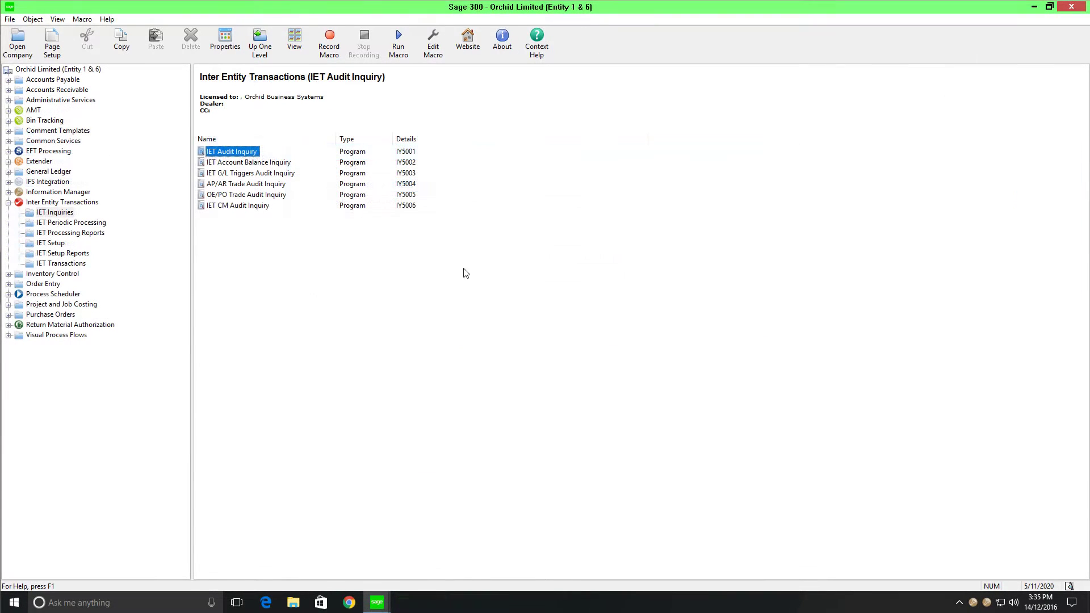
Filter the IET Audit Inquiry to Organisation ID ORCIN2
double_click(246, 154)
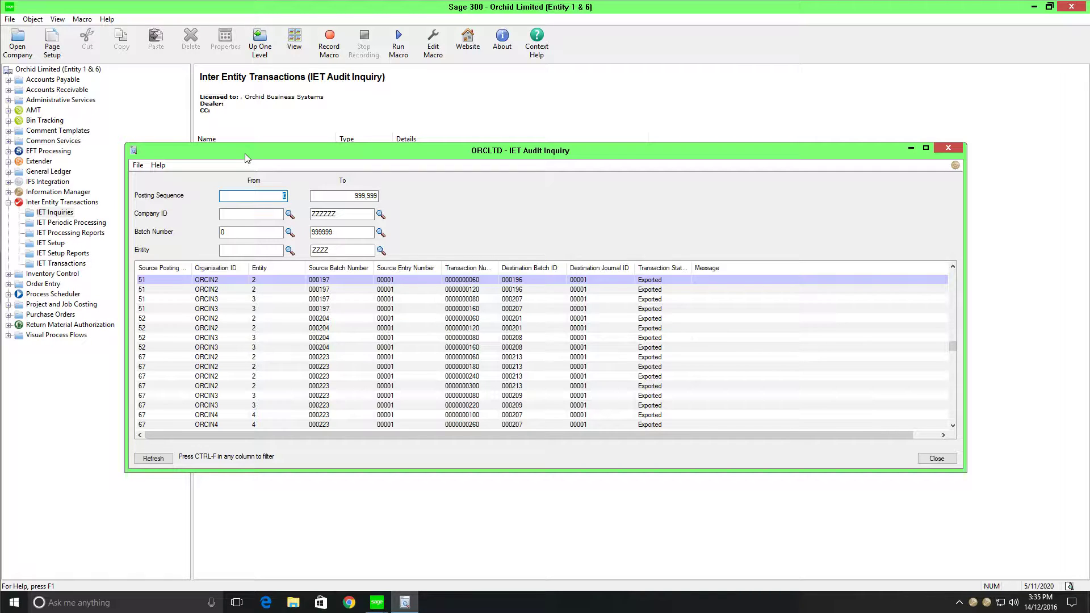
click(221, 283)
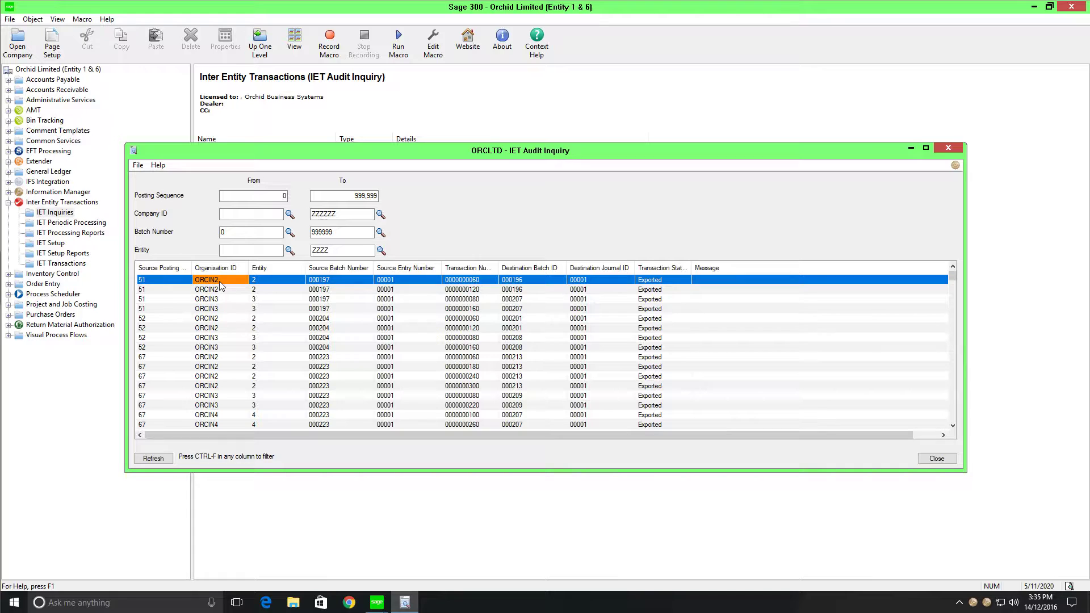
right_click(219, 281)
click(236, 293)
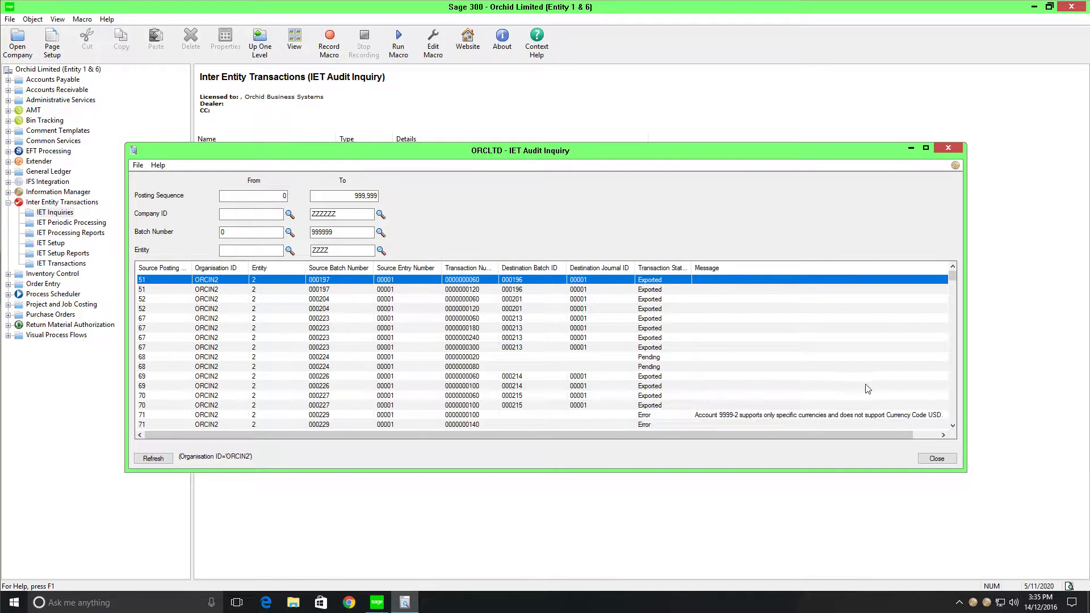
drag(956, 274, 909, 436)
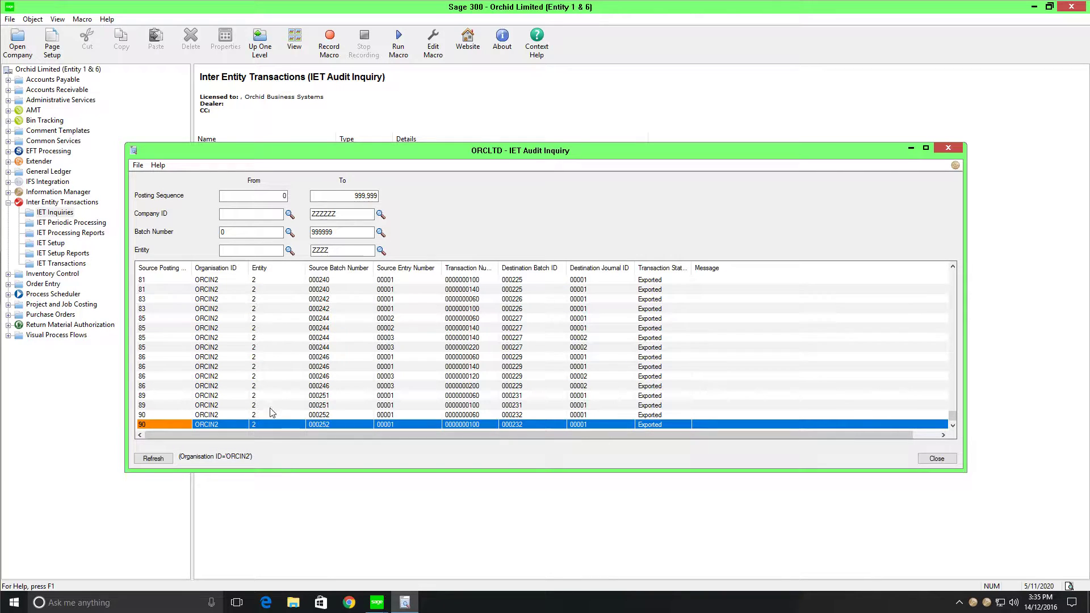
click(157, 415)
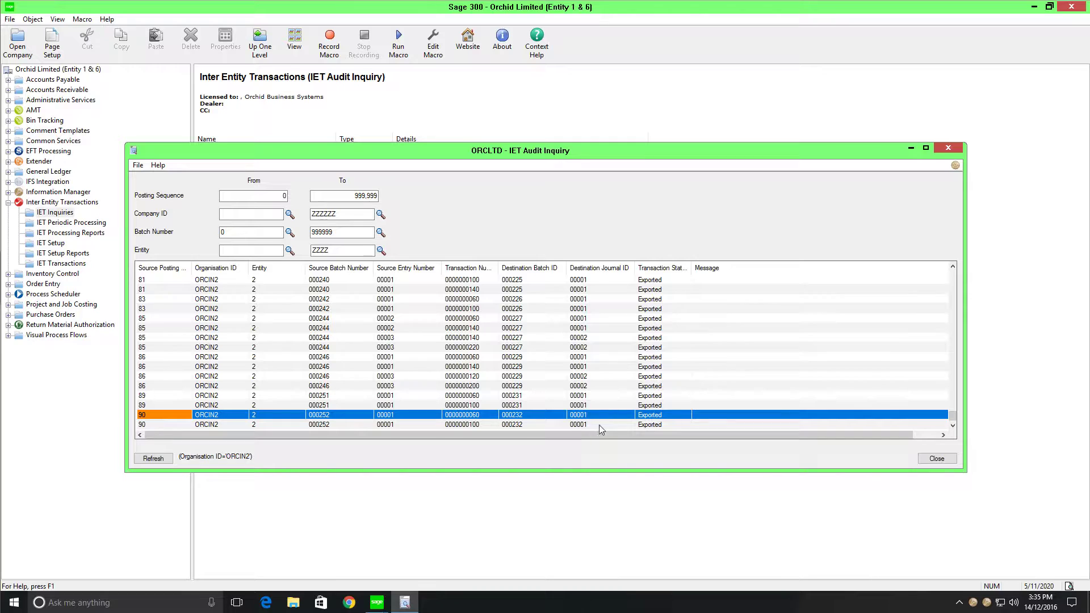
click(651, 419)
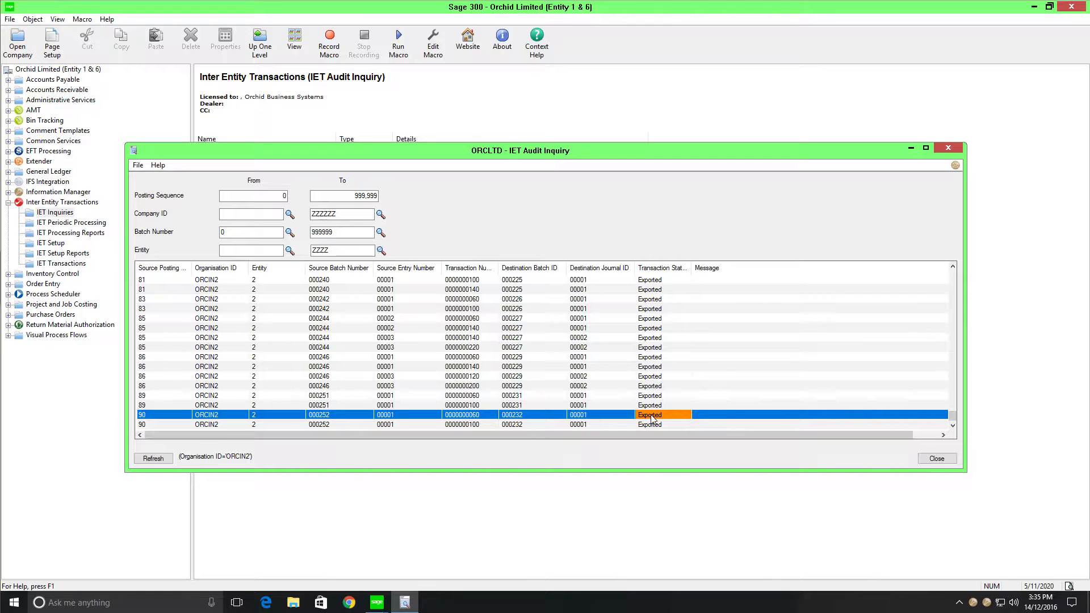
right_click(651, 418)
click(666, 436)
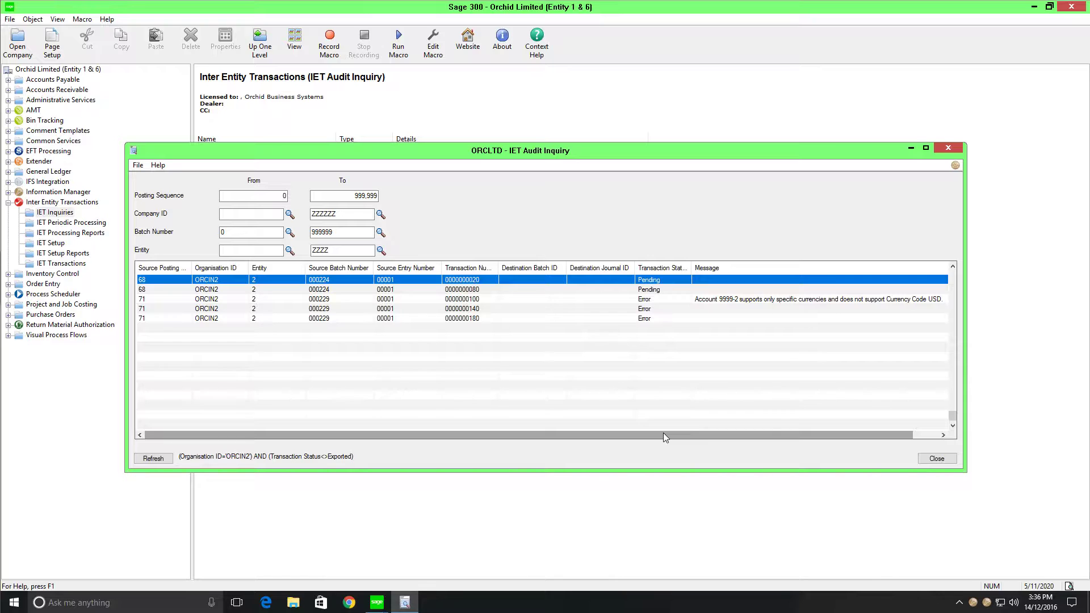
click(731, 303)
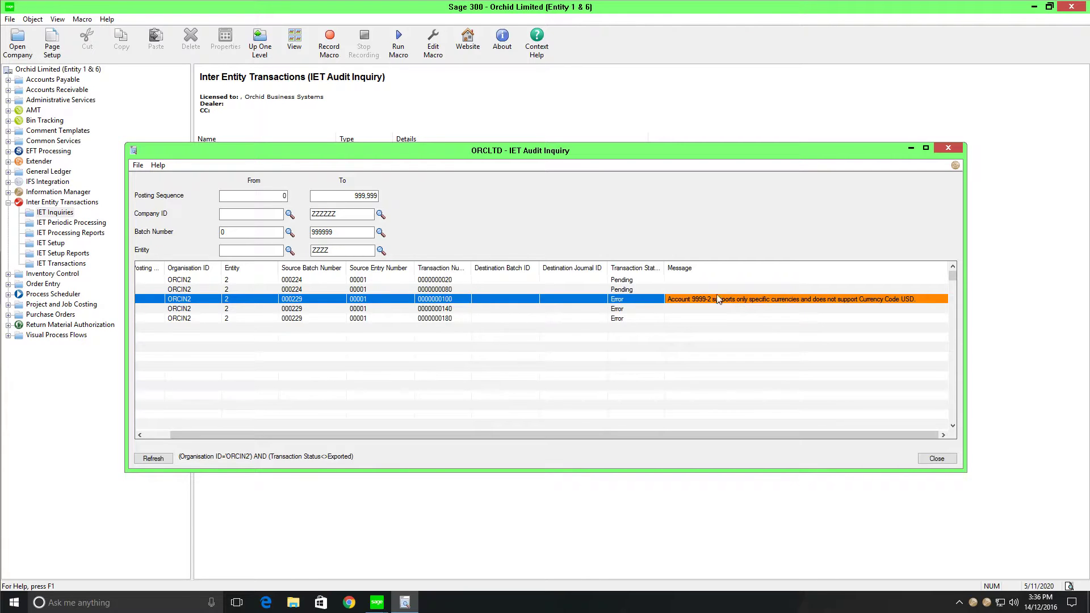
click(949, 147)
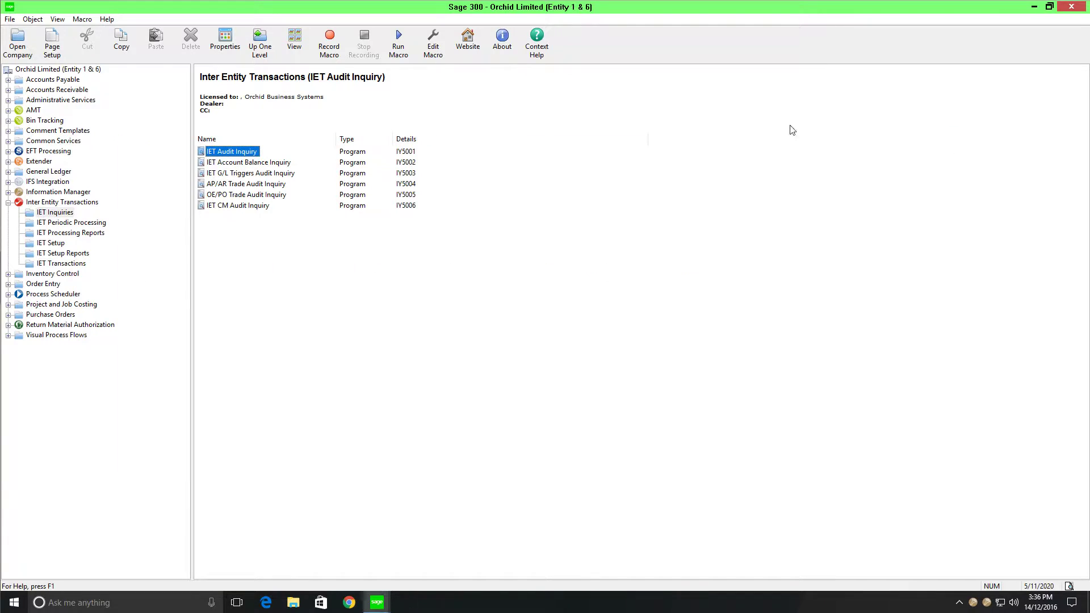
click(61, 225)
Run IET Periodic Processing including error entries for posting sequences 0 to 999,999
double_click(267, 153)
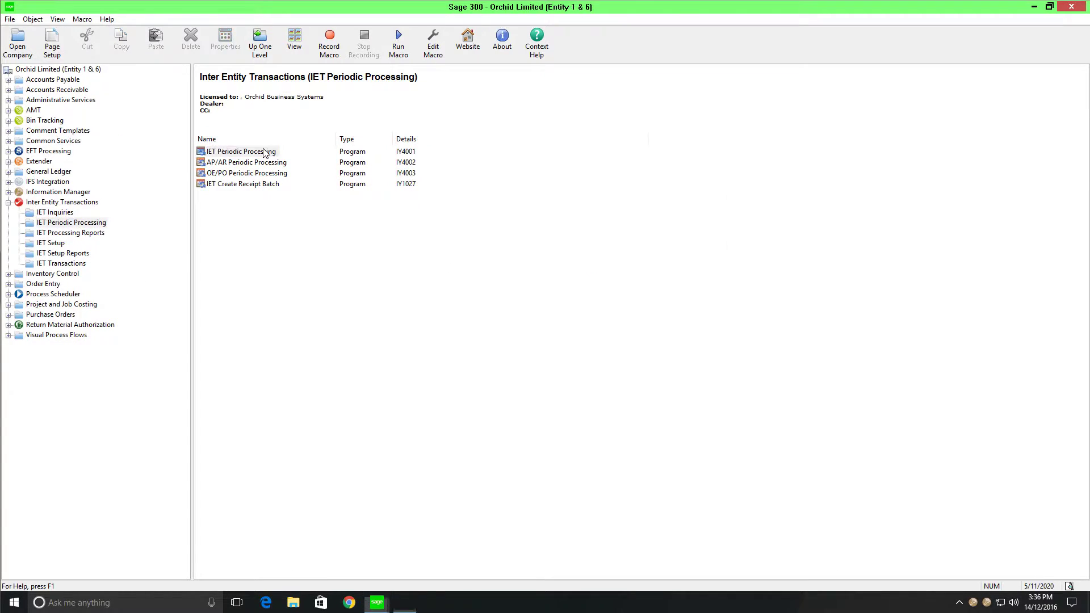
click(395, 254)
click(391, 318)
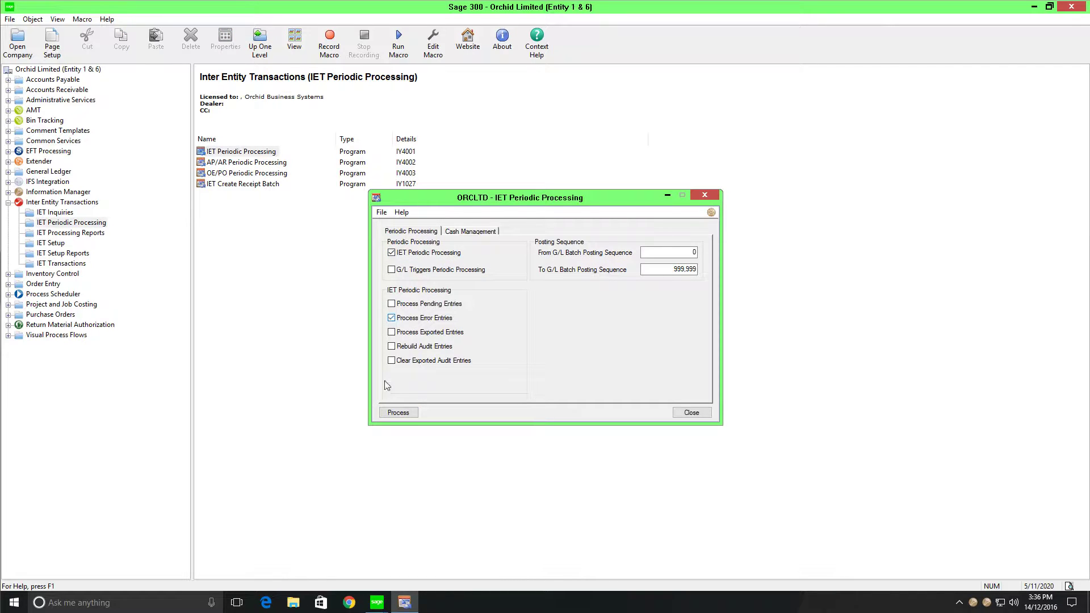
click(387, 413)
click(715, 198)
click(63, 214)
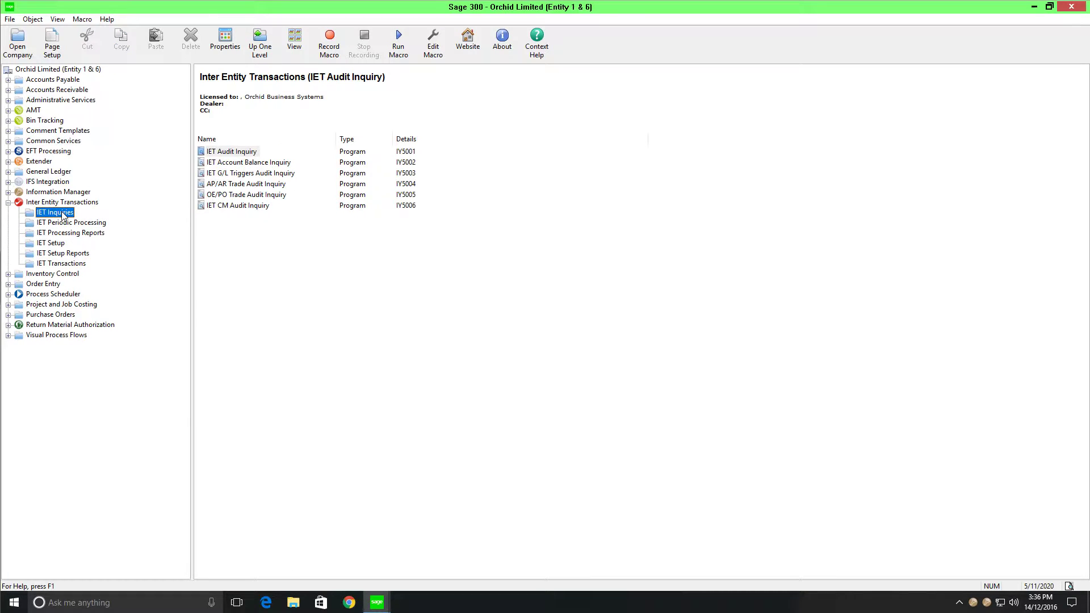
Retrieve IET account balances for period 2020-11 in CAD and inspect the Due from rows
click(231, 165)
double_click(230, 163)
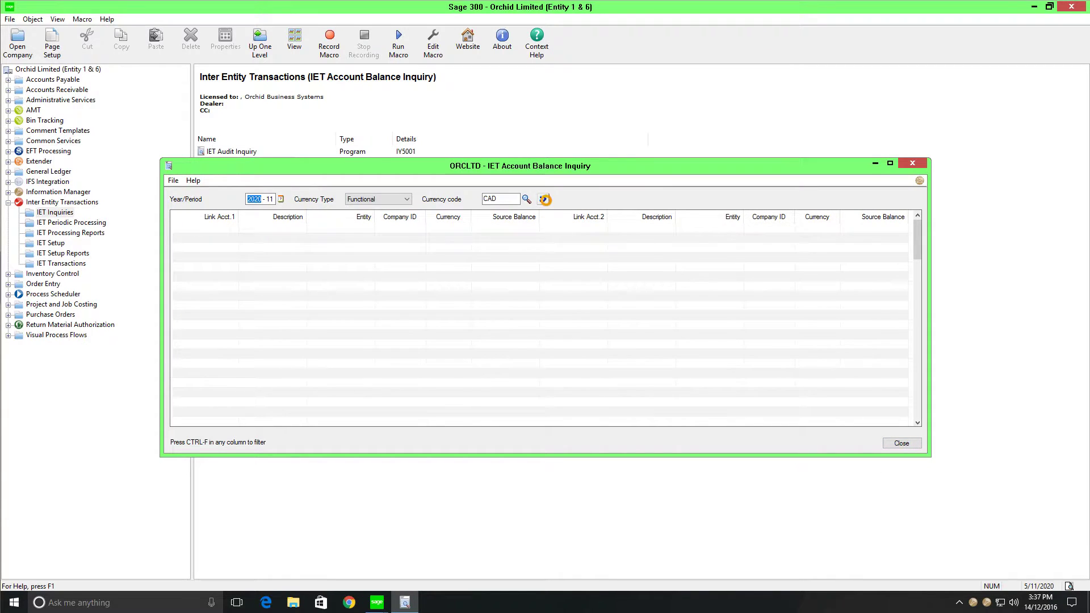
click(545, 200)
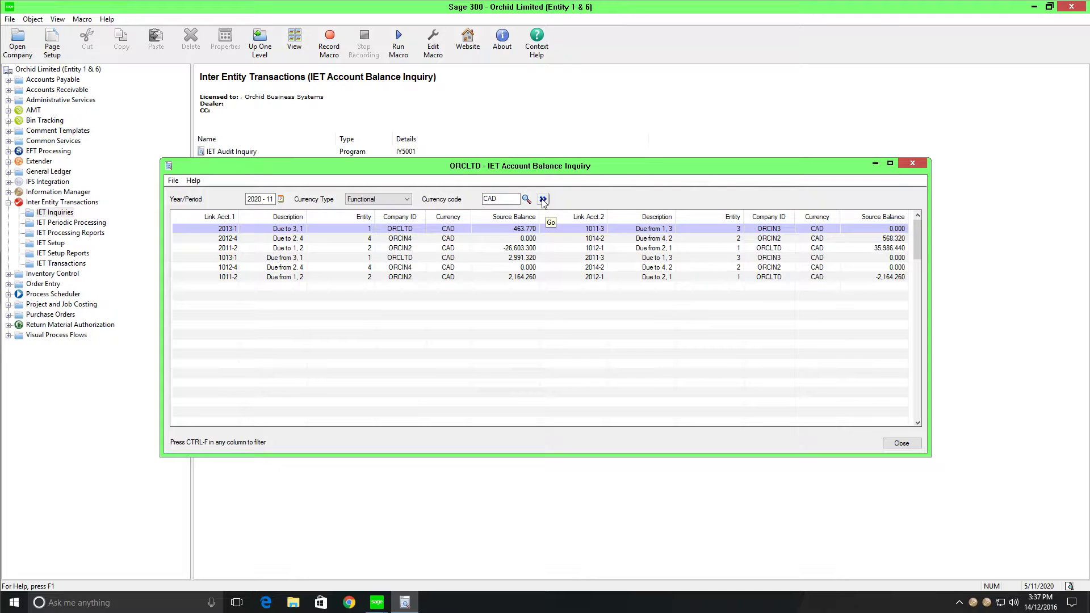
click(503, 278)
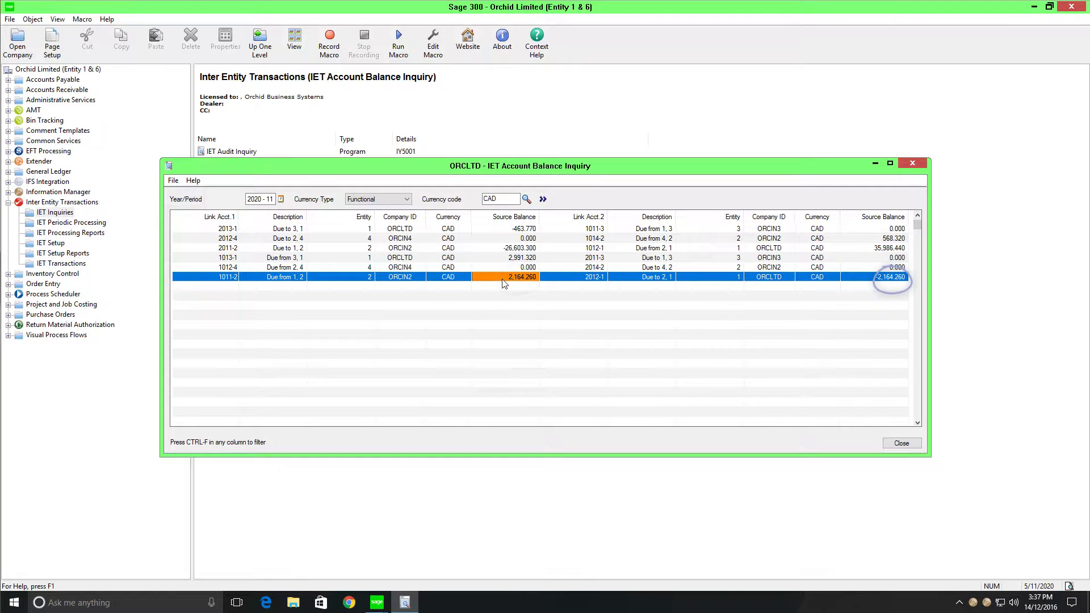
click(433, 260)
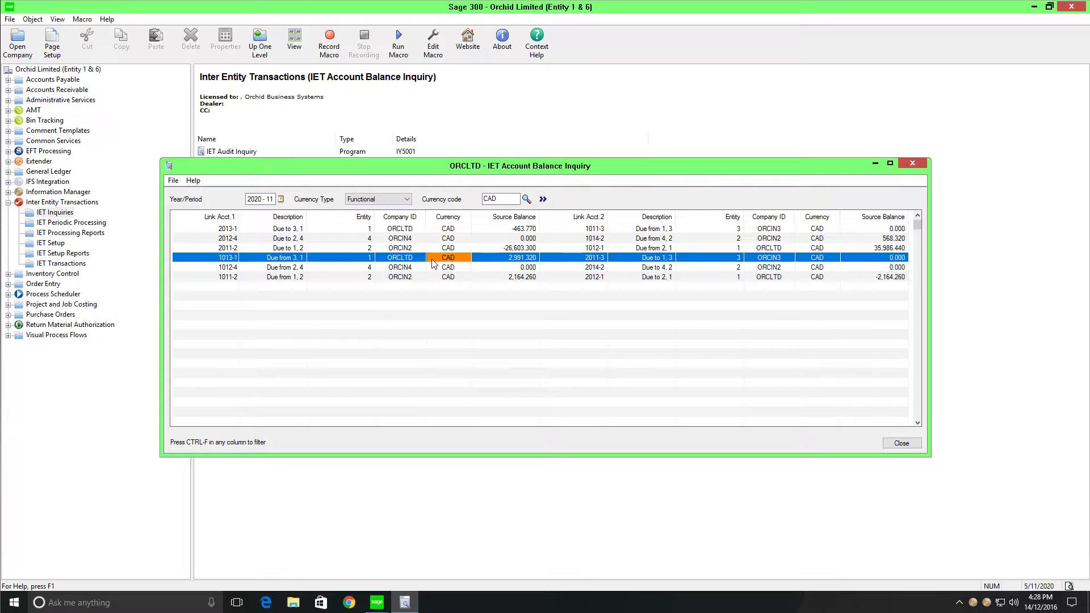
click(59, 245)
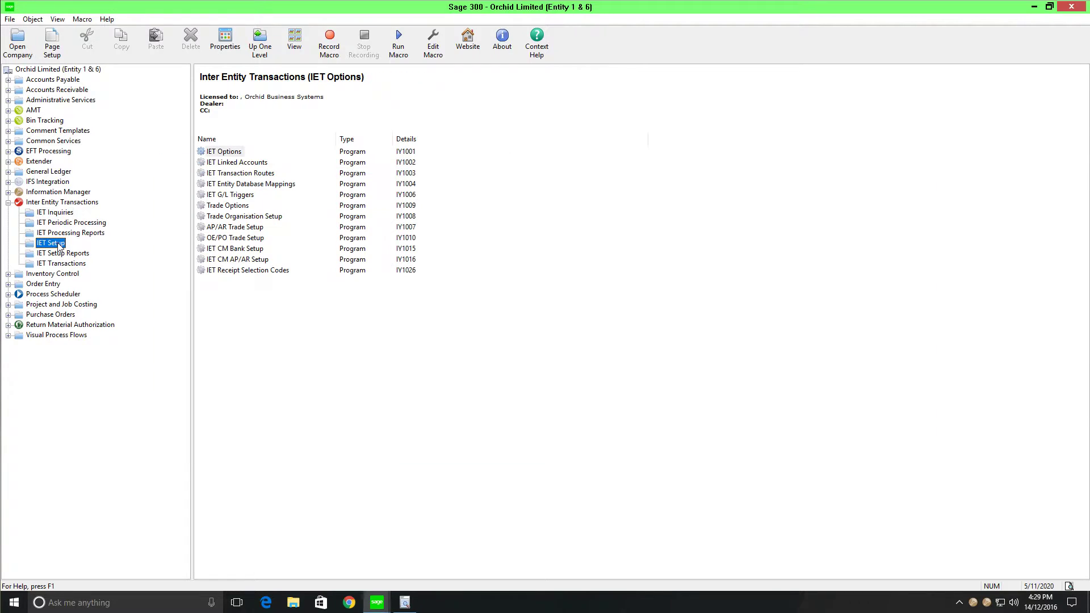
Open IET Linked Accounts and select the 1011-2 / 2012-1 account pair
click(236, 163)
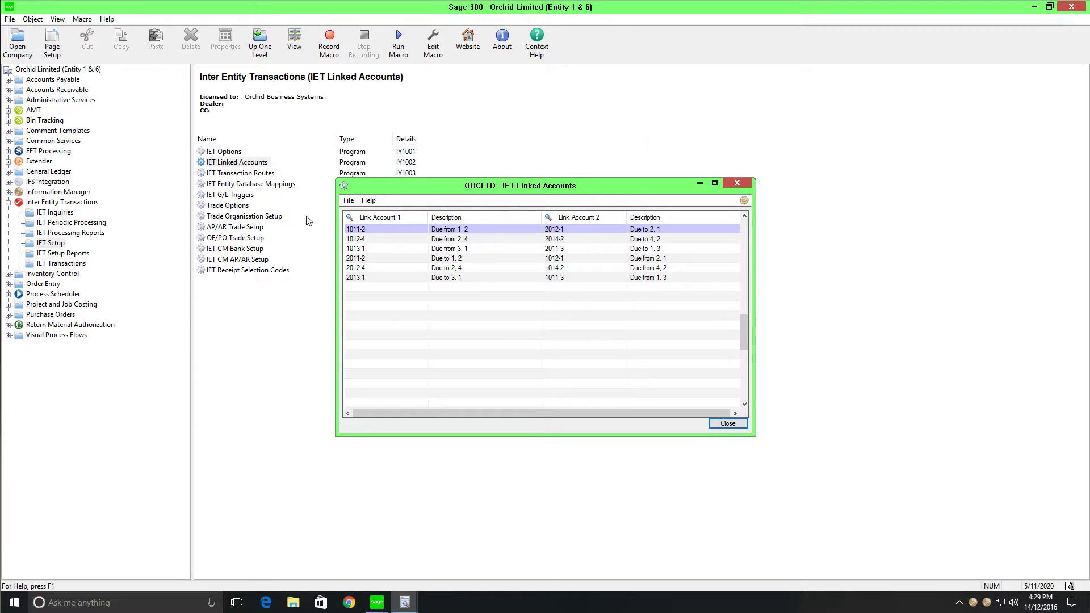
click(369, 227)
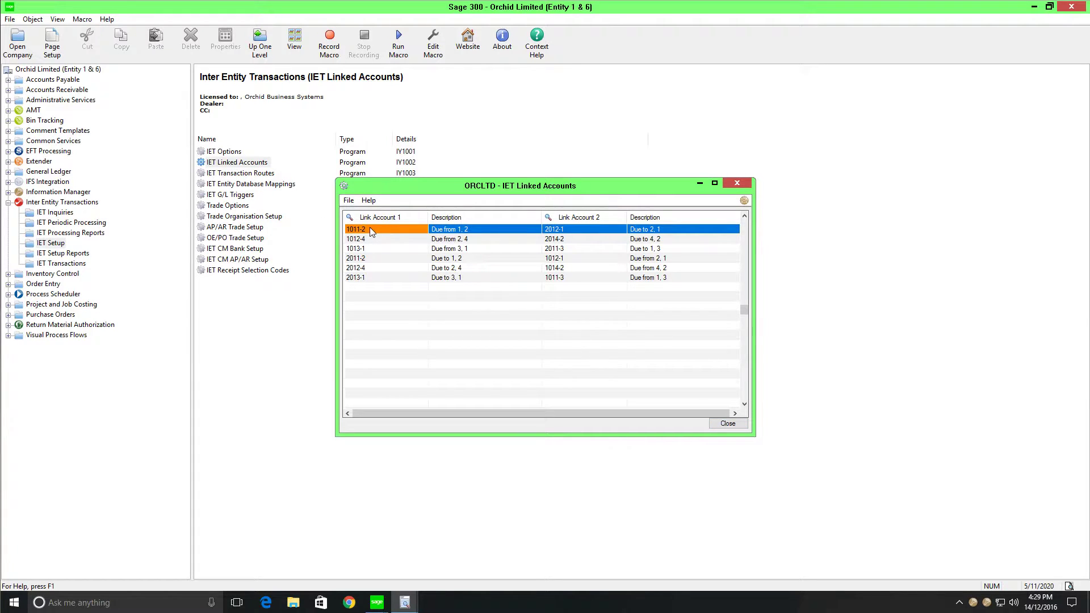
click(571, 231)
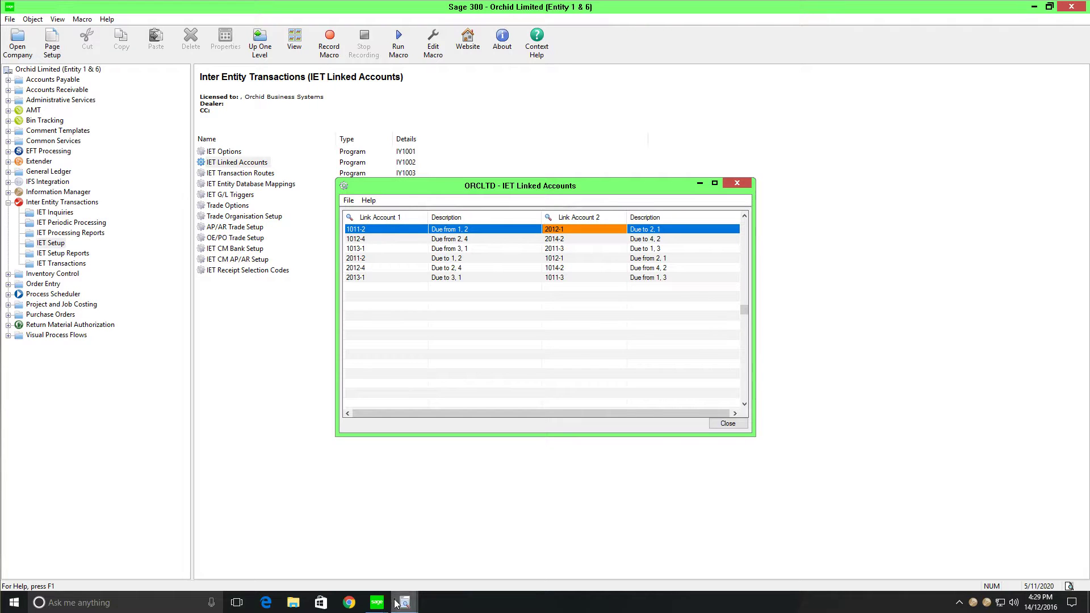
Show the account balance inquiry and Linked Accounts windows together for comparison
mouse_move(401, 603)
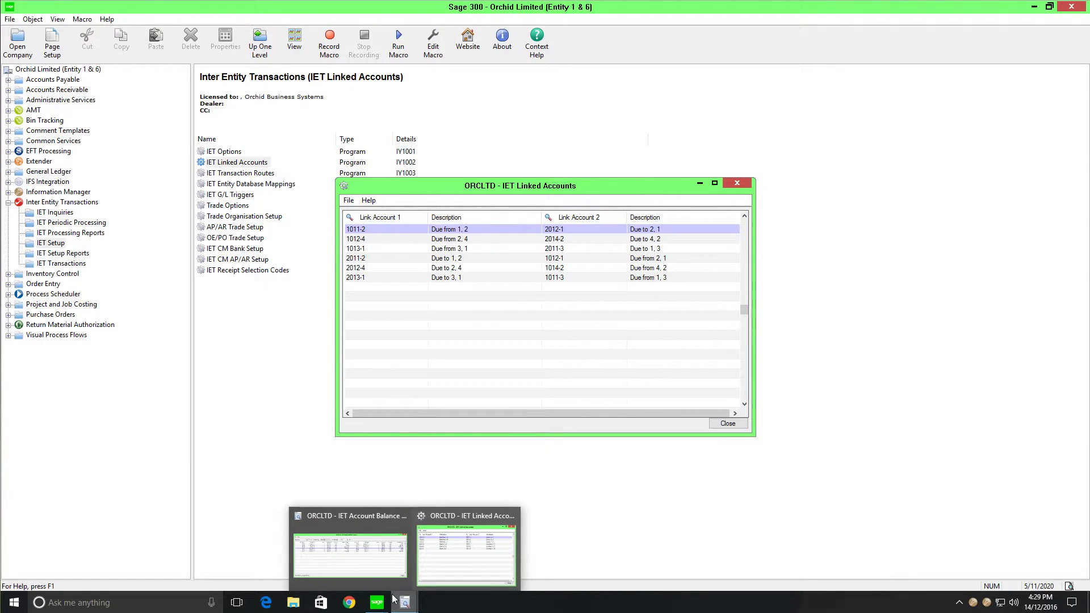
click(362, 564)
click(405, 603)
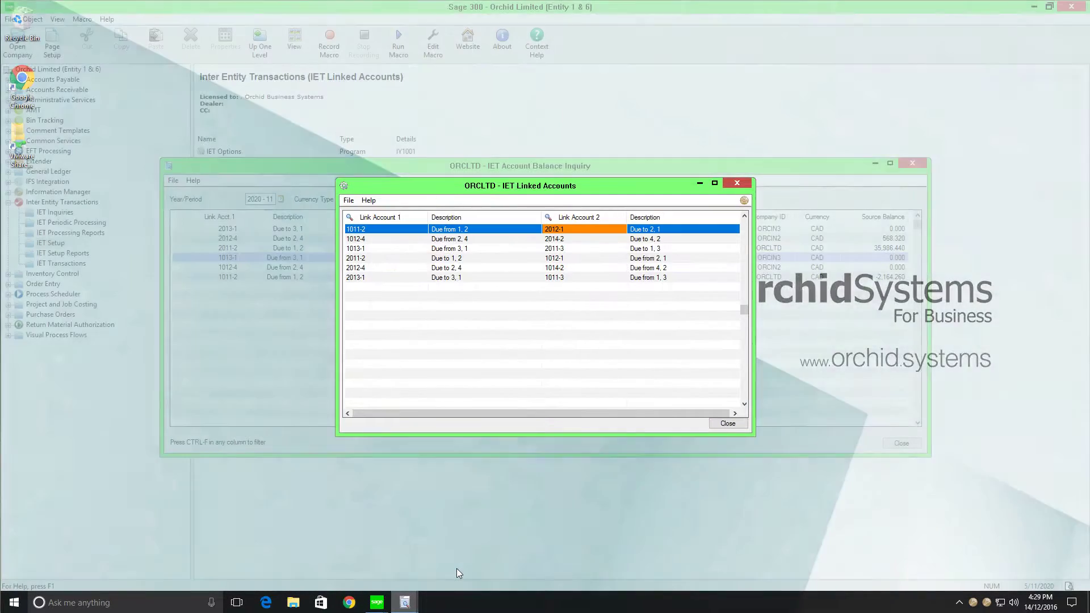
click(457, 569)
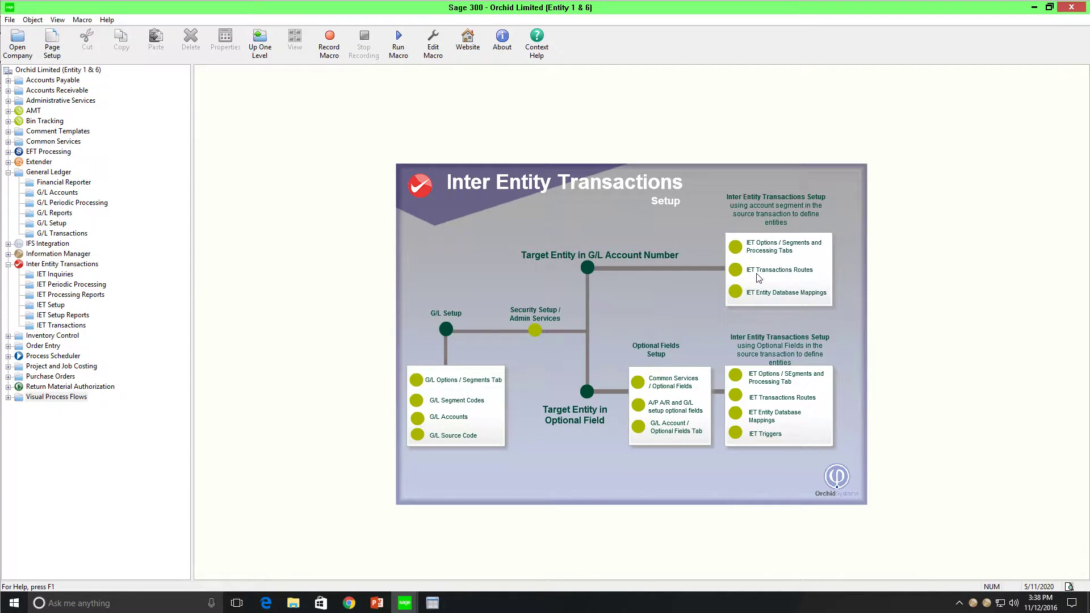
click(441, 386)
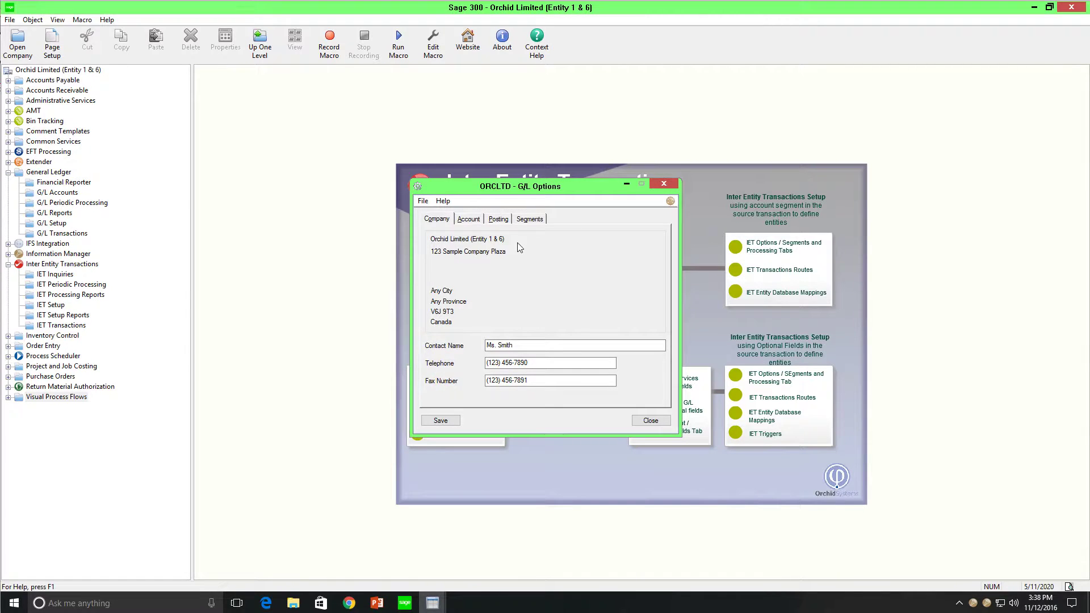
click(531, 219)
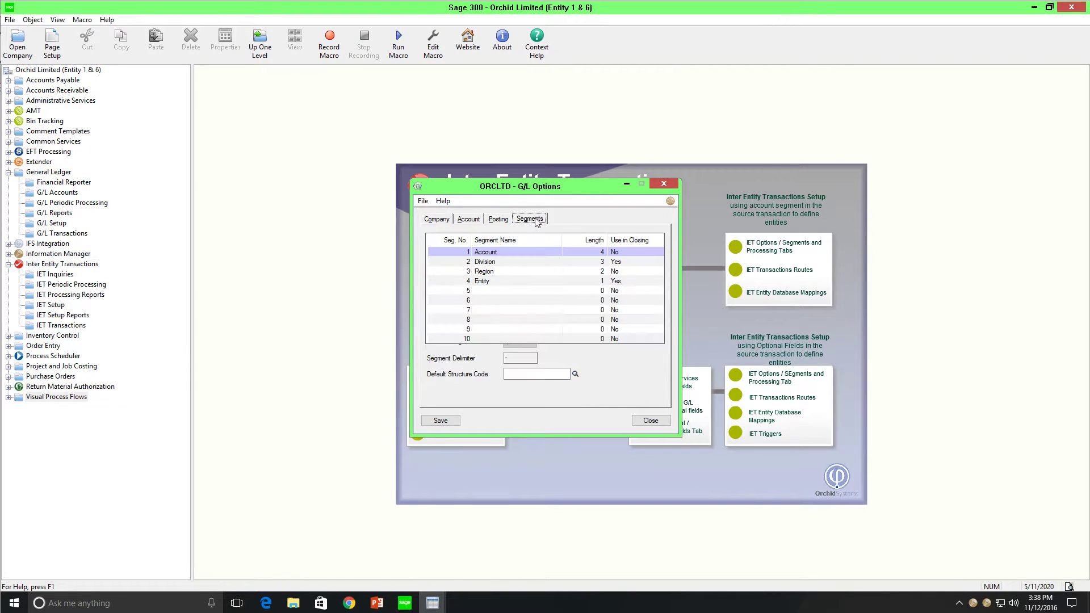
click(492, 283)
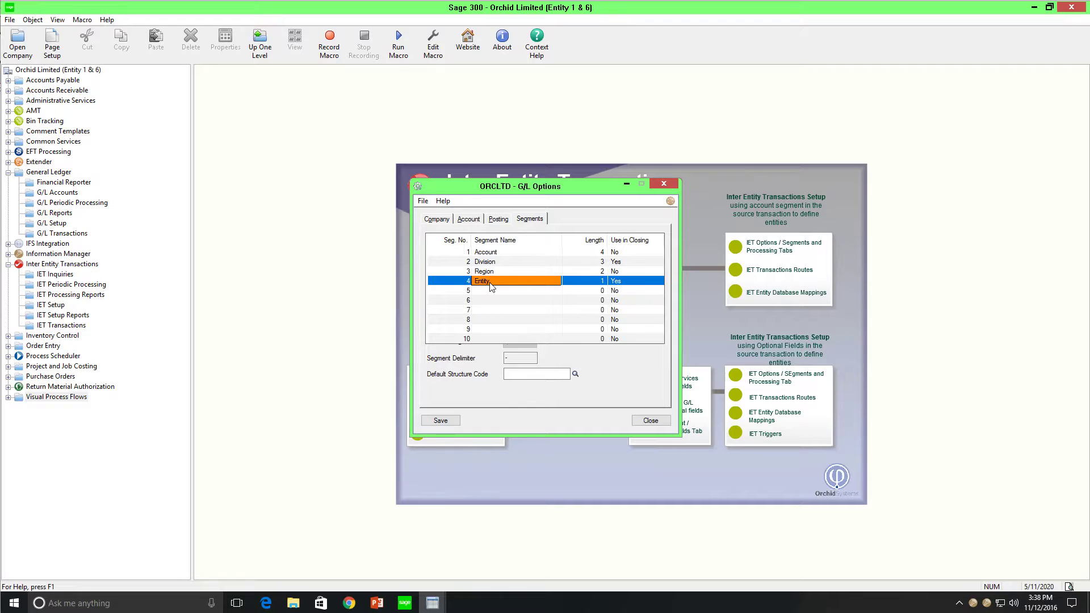
click(651, 421)
click(474, 402)
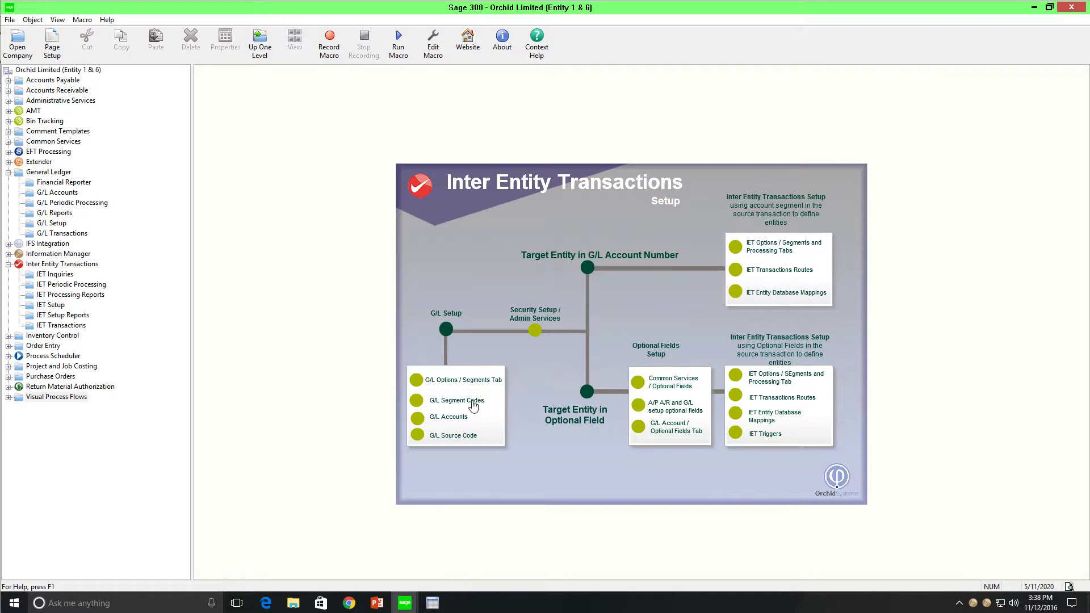
click(497, 266)
click(485, 289)
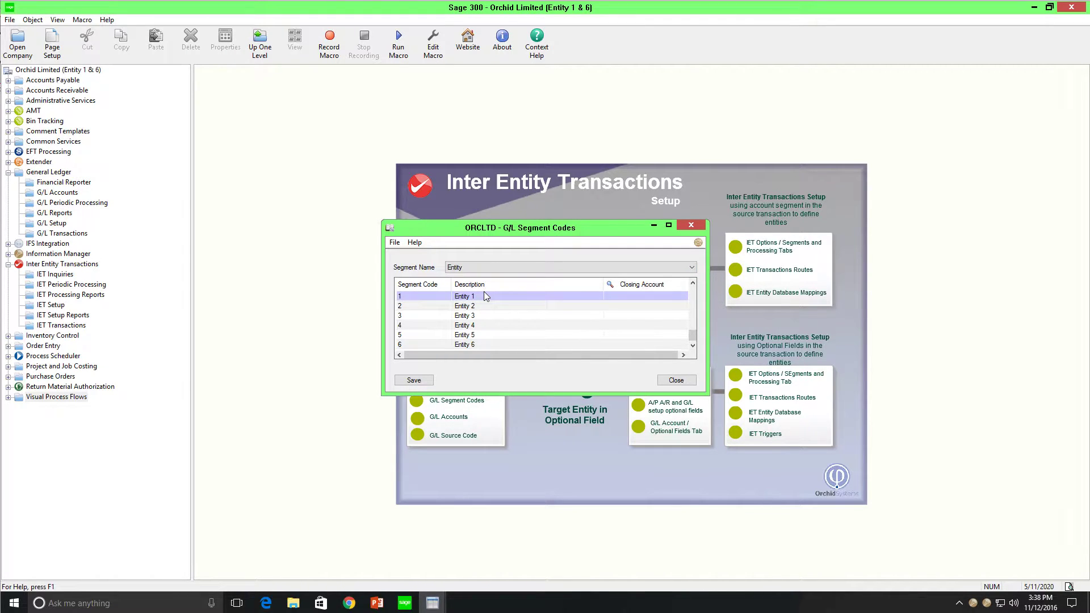
key(Escape)
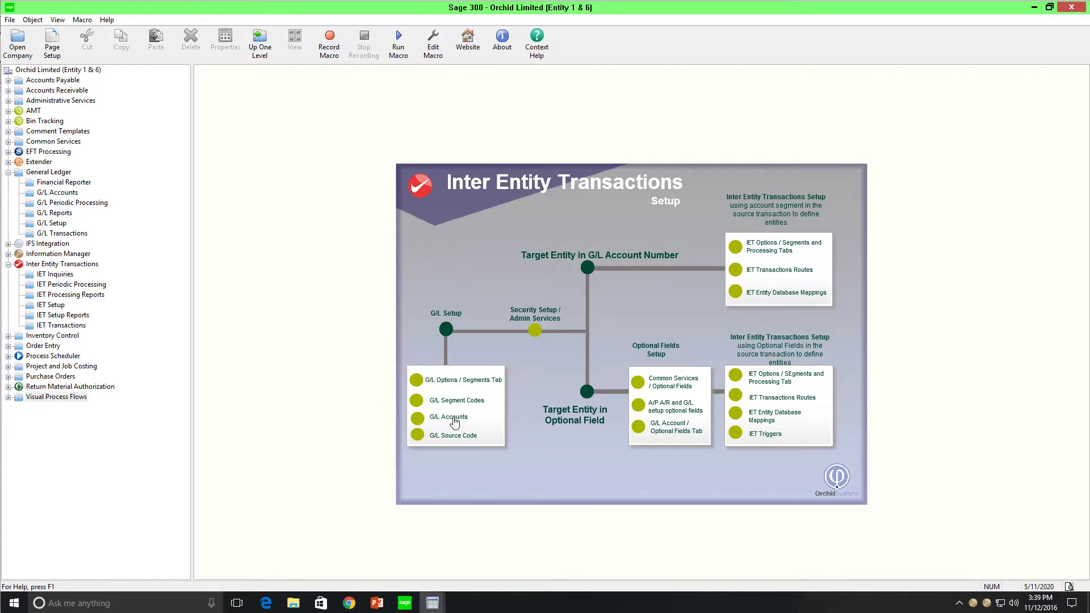
click(454, 419)
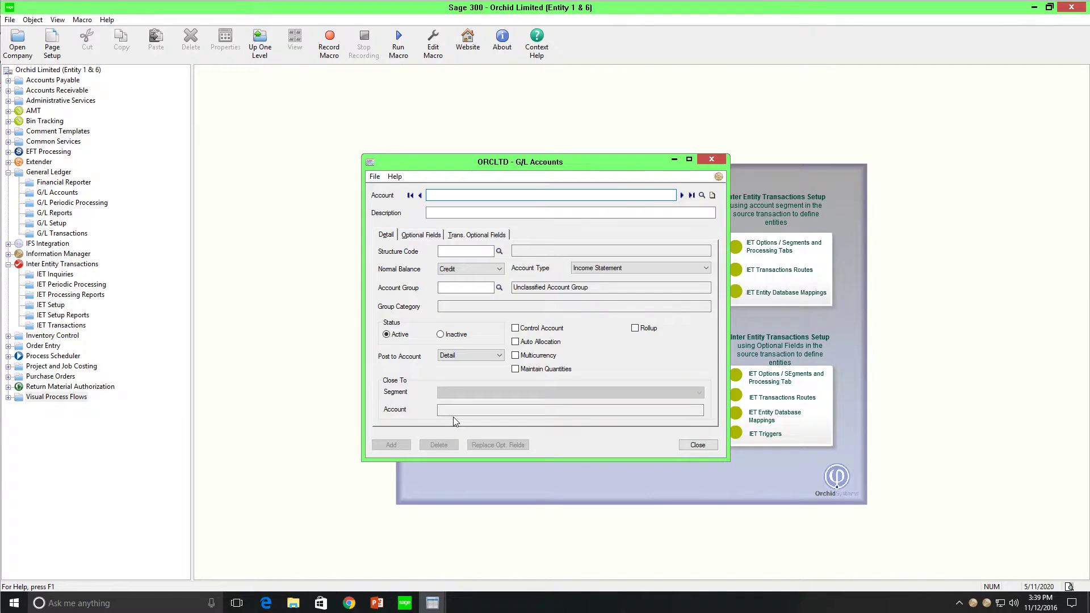
click(702, 194)
click(364, 161)
click(366, 193)
click(340, 176)
click(301, 191)
click(355, 191)
text(due)
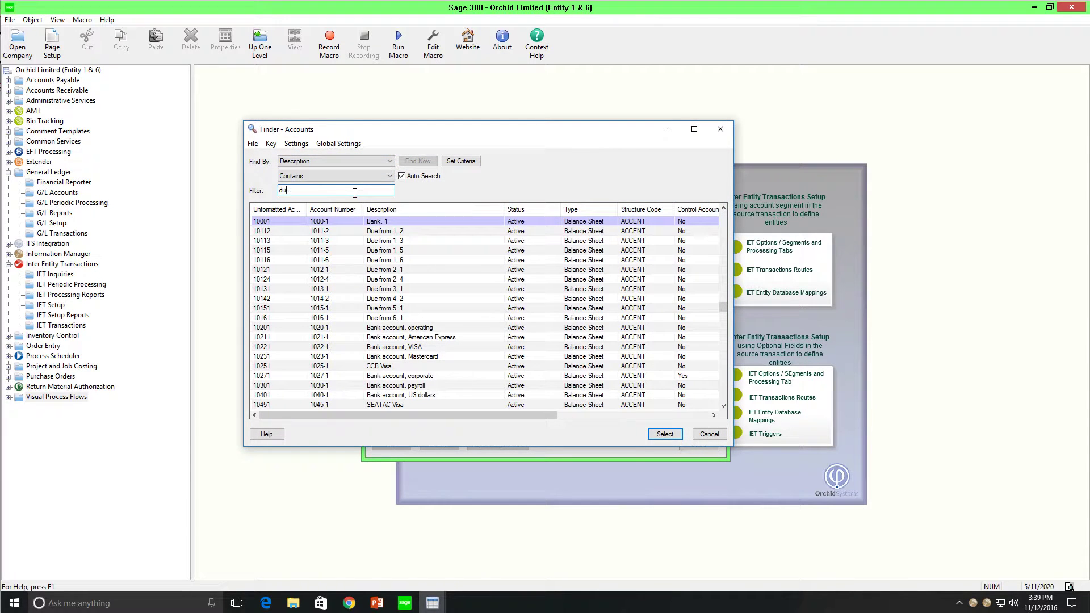
click(707, 434)
click(697, 446)
click(449, 436)
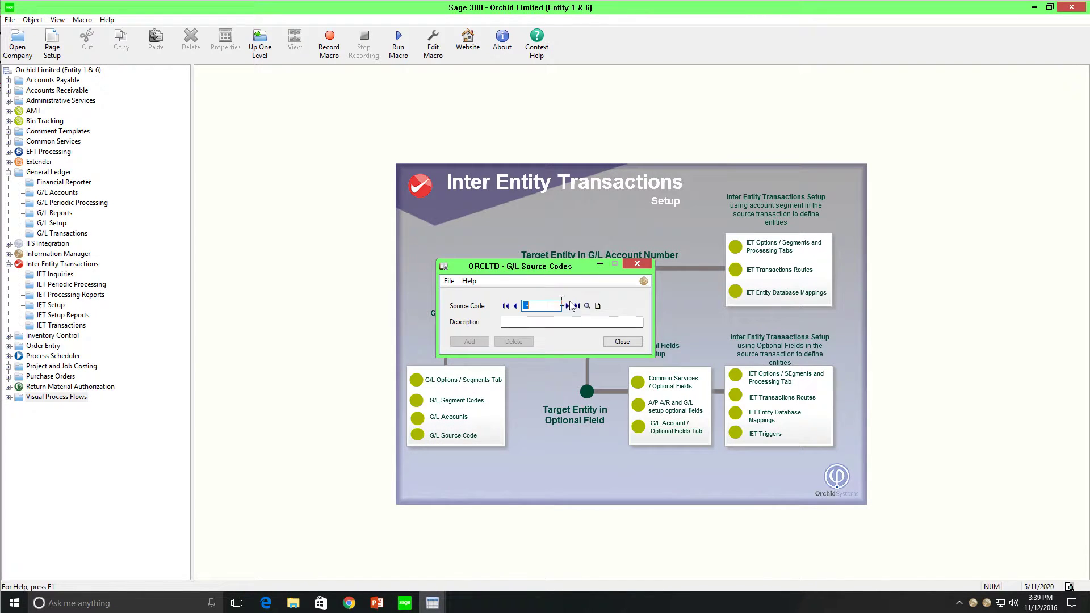
click(587, 307)
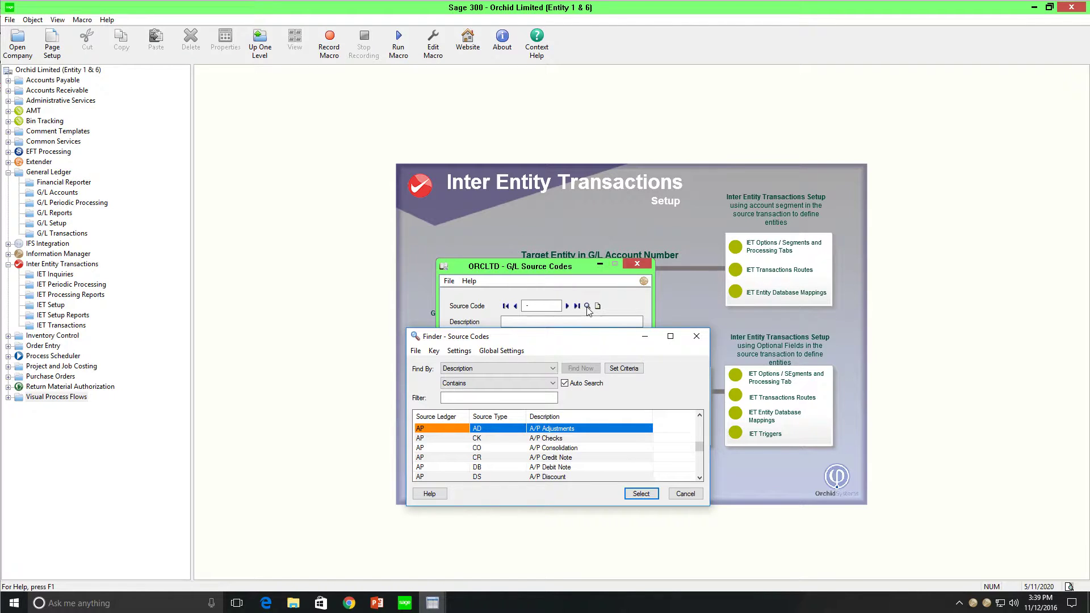
click(468, 398)
text(inter)
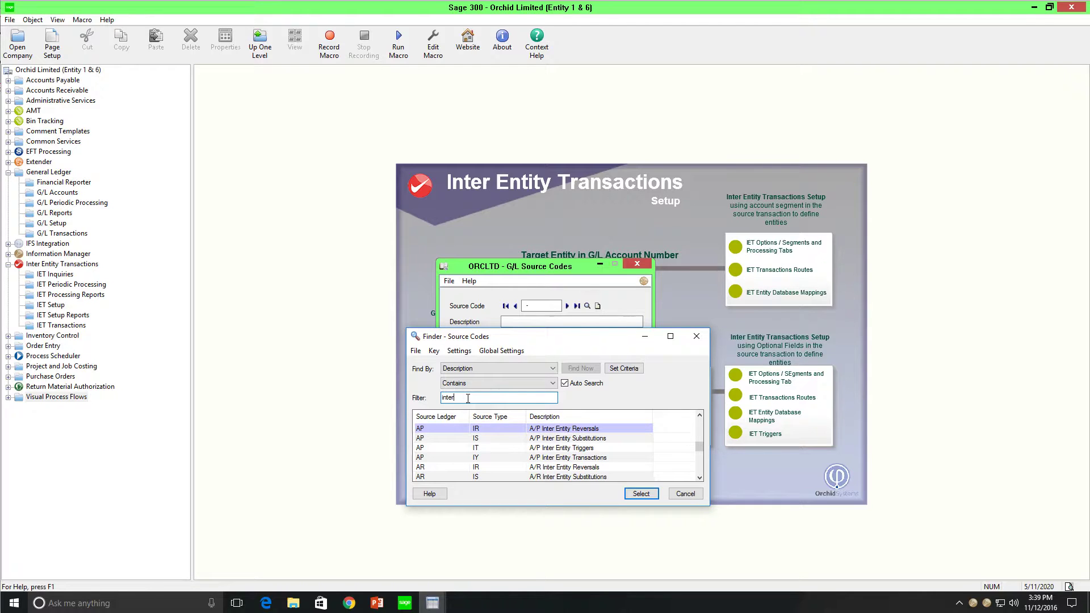
drag(700, 448, 700, 467)
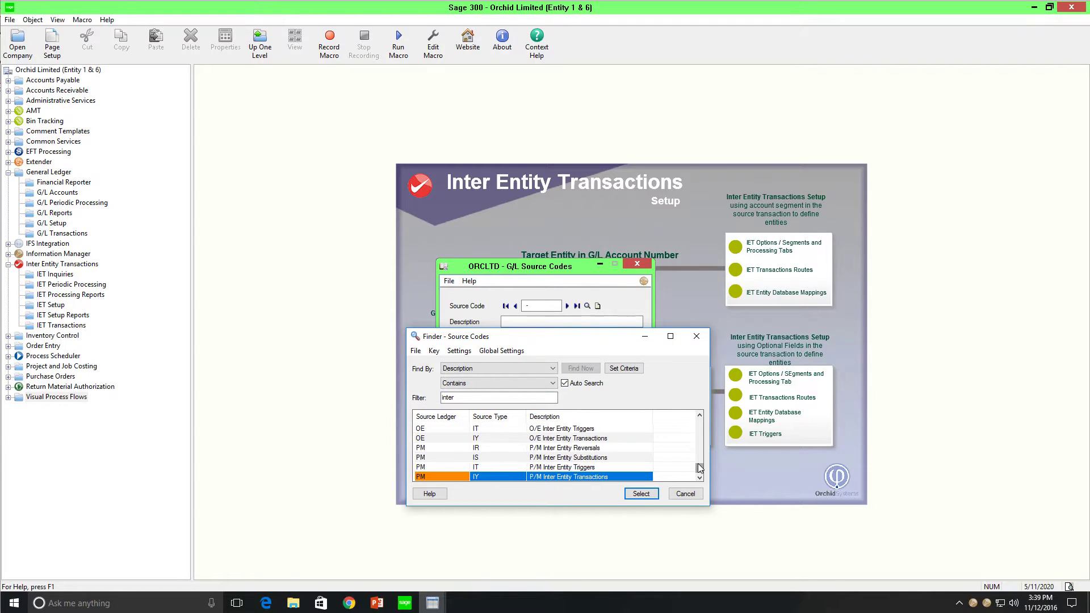
click(678, 498)
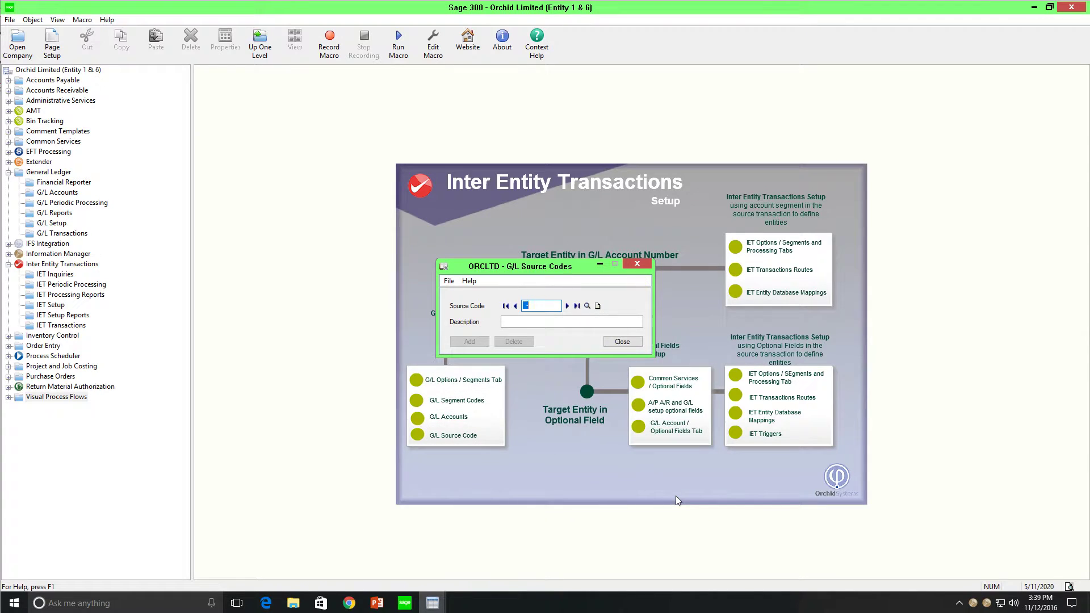
click(622, 341)
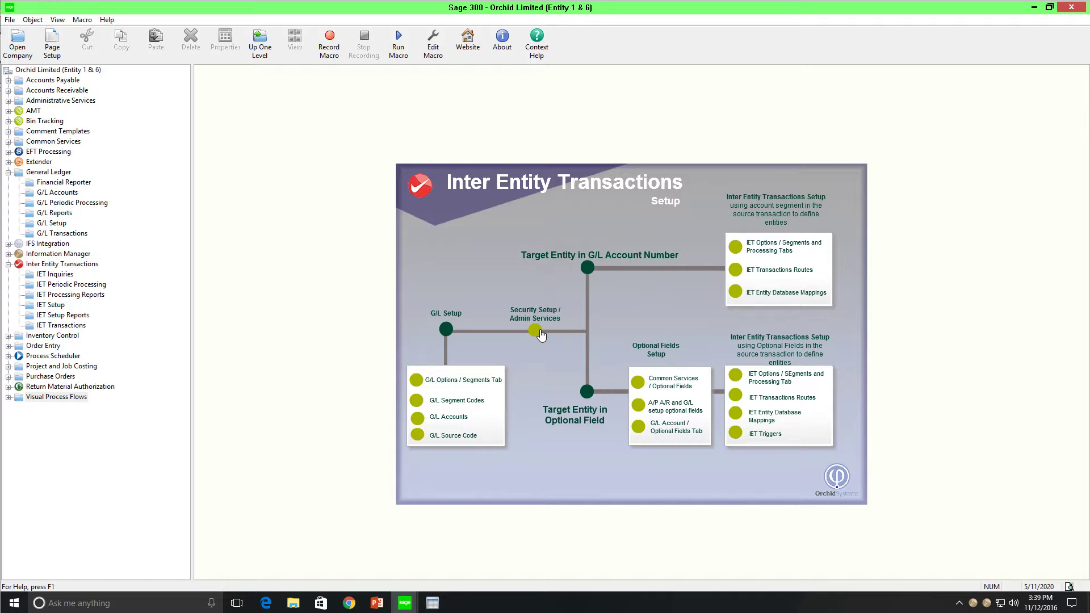
click(764, 251)
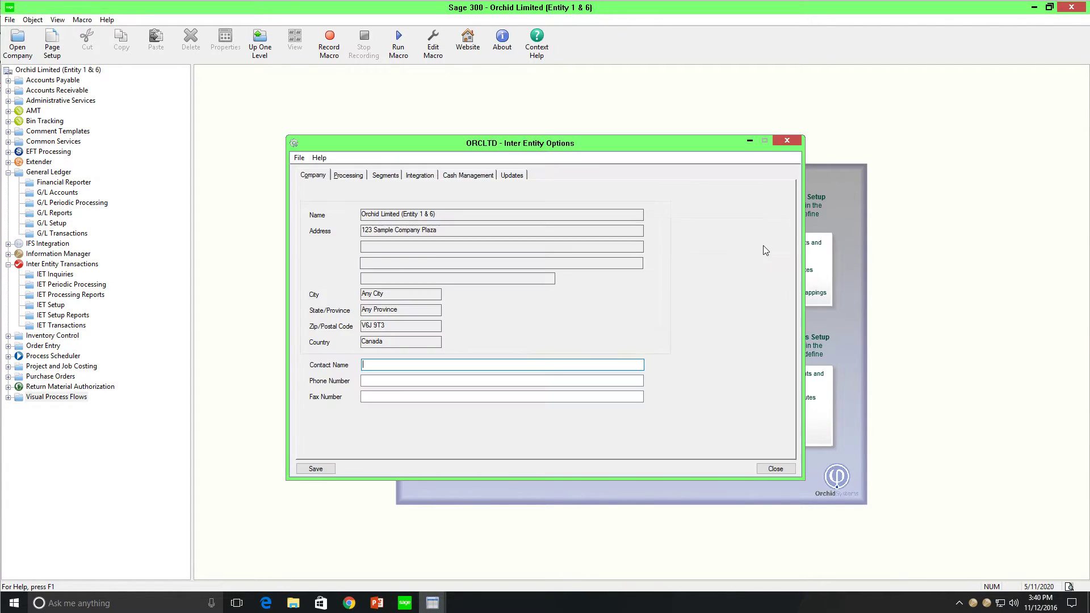
click(396, 175)
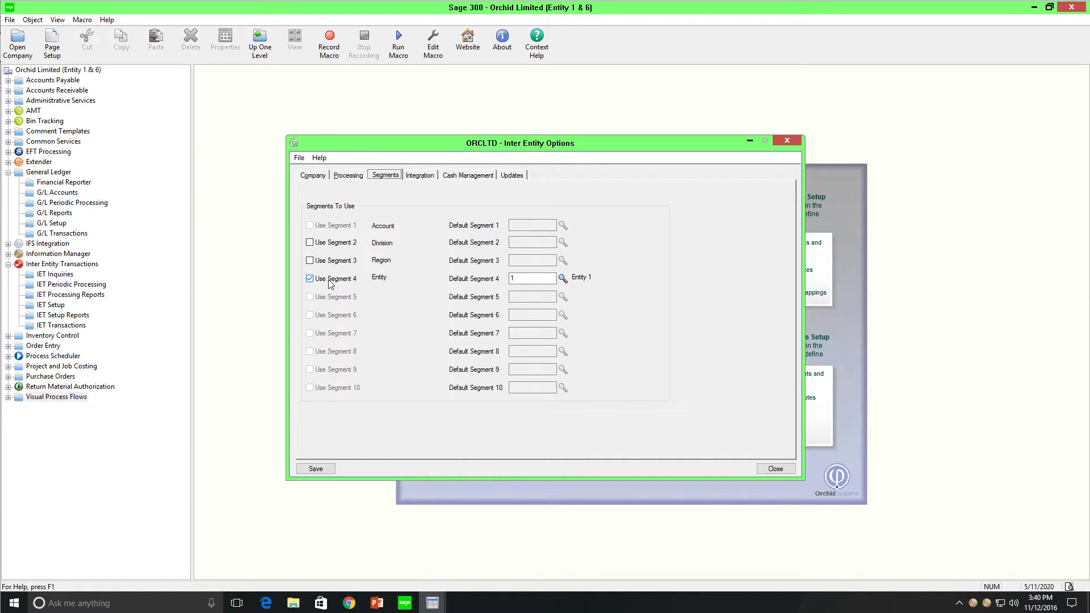
click(346, 177)
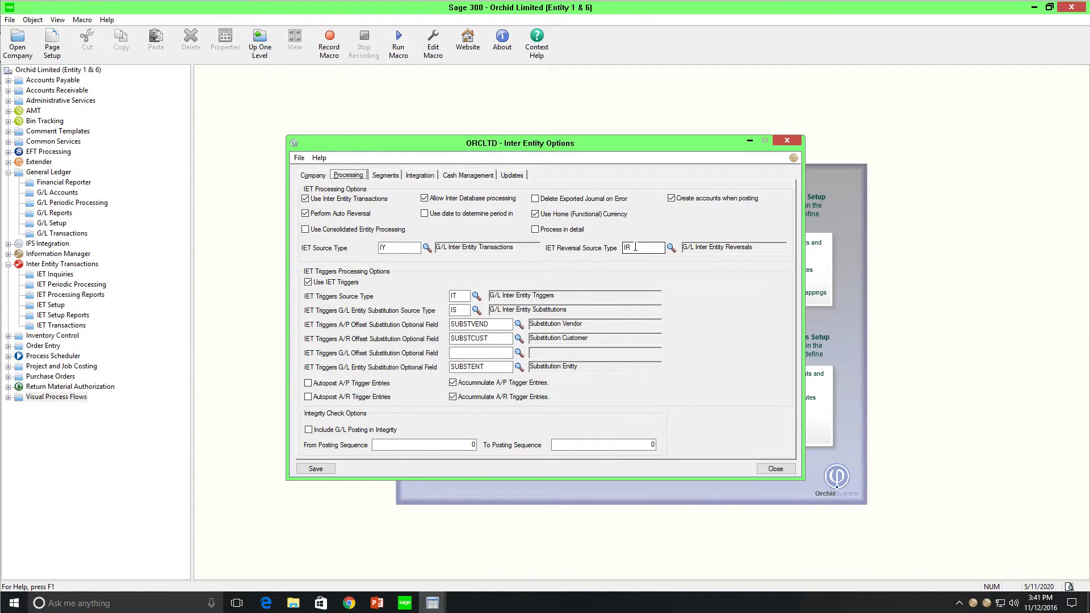
click(787, 140)
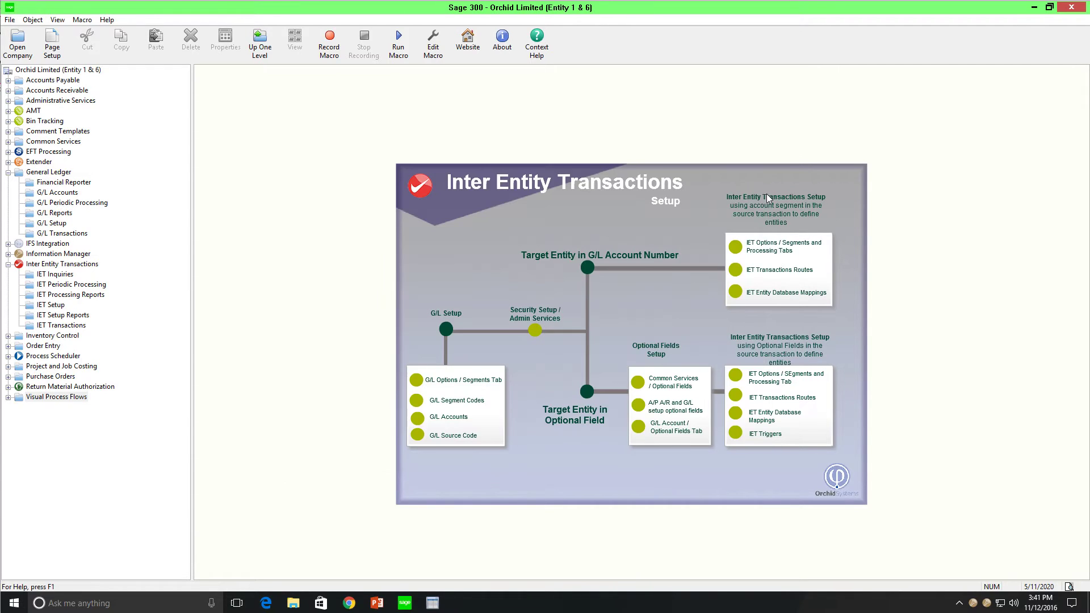
Display IET route 1 - 3 with accounts 1013-1, 2013-1 and 1011-3
click(763, 274)
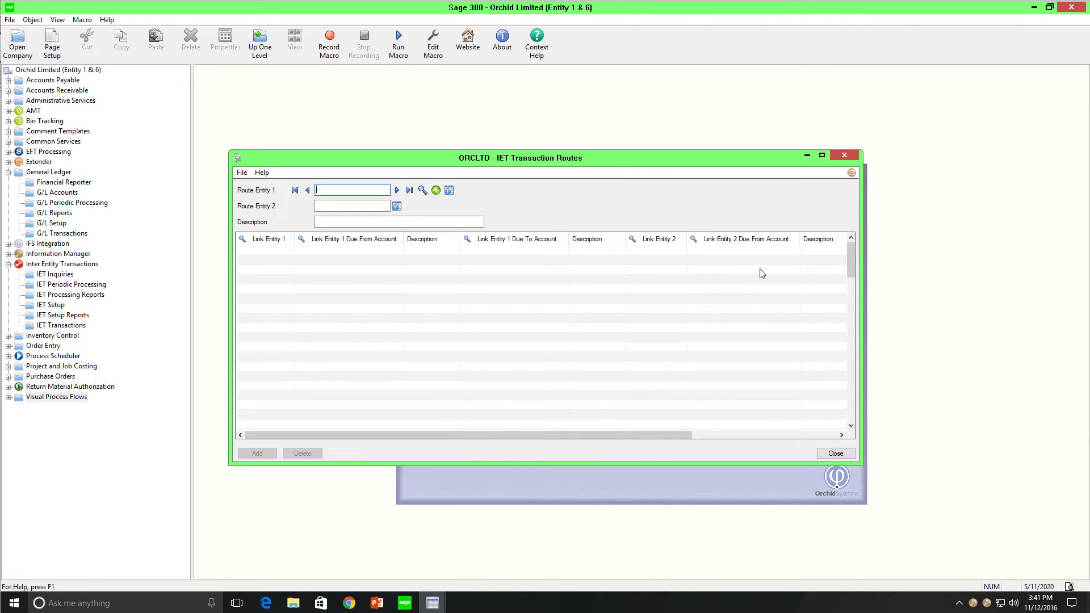
click(396, 191)
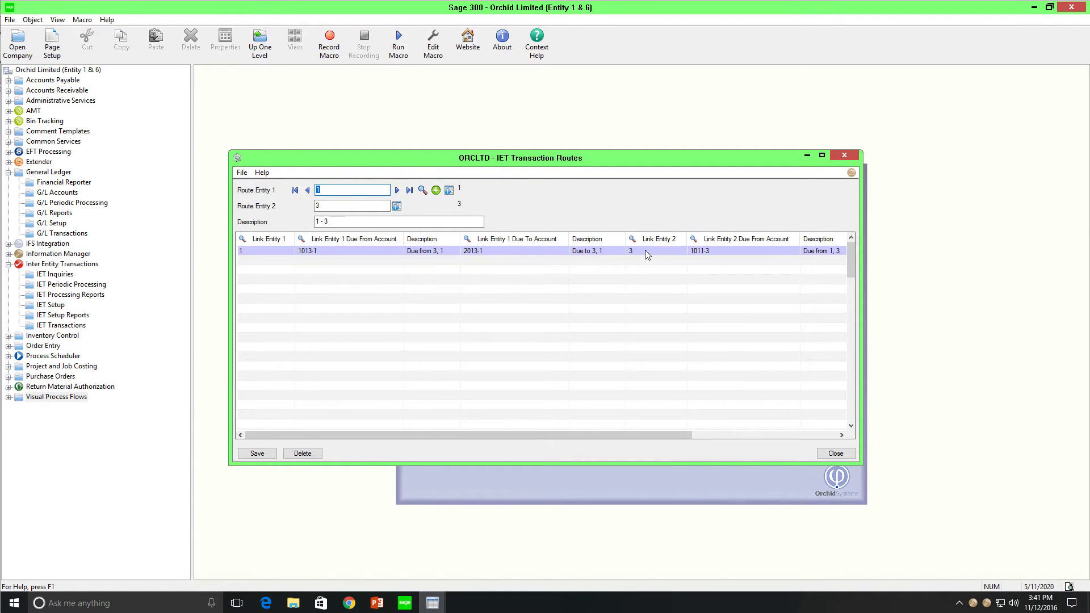
click(707, 253)
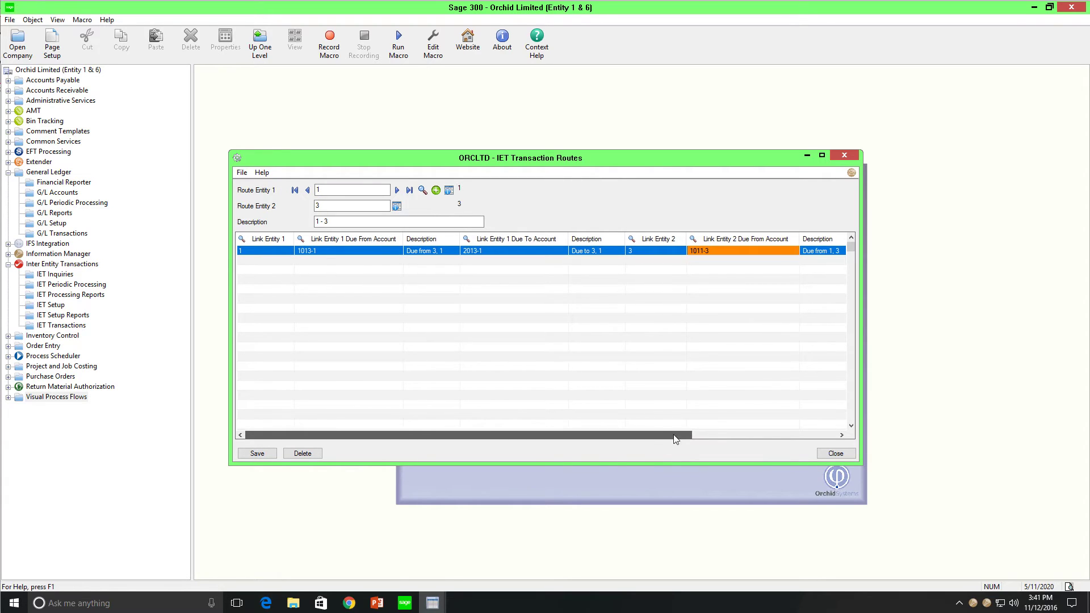
drag(666, 435, 778, 436)
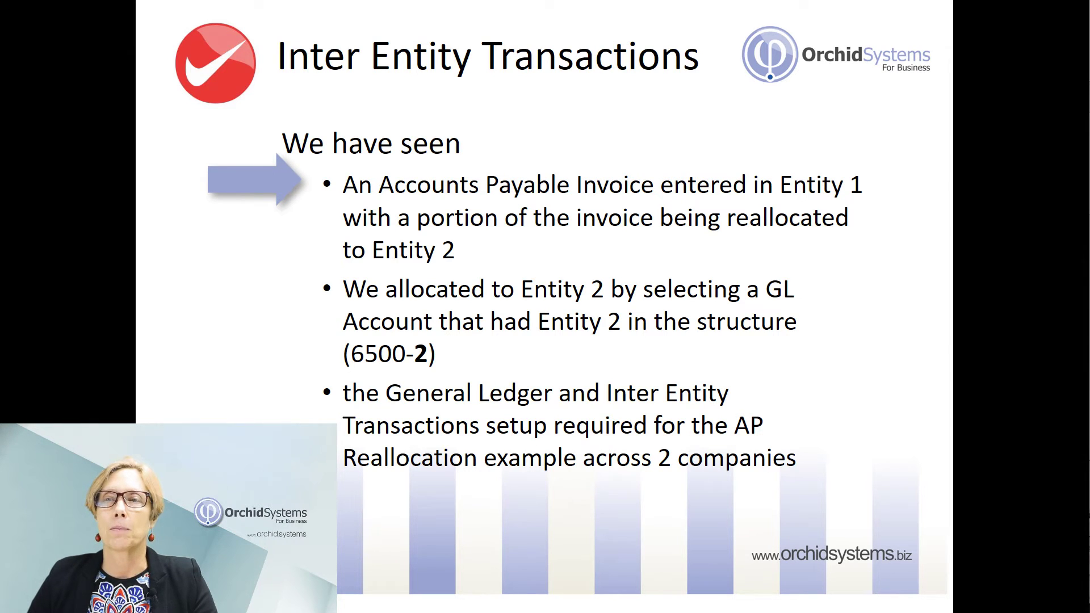
Advance the slide arrow to the Entity 2 / account 6500-2 allocation bullet
key(Right)
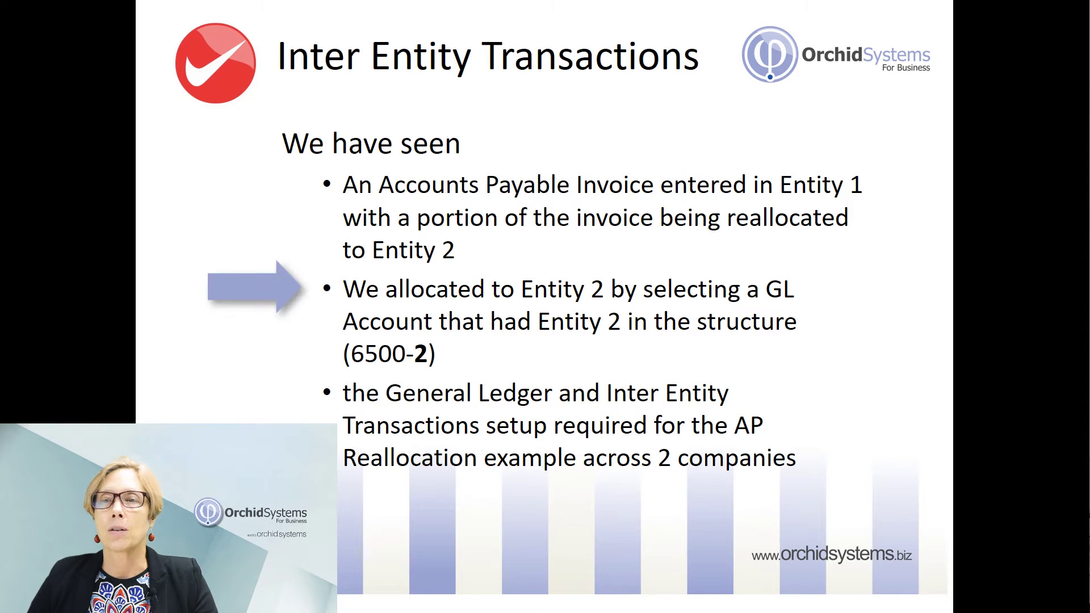